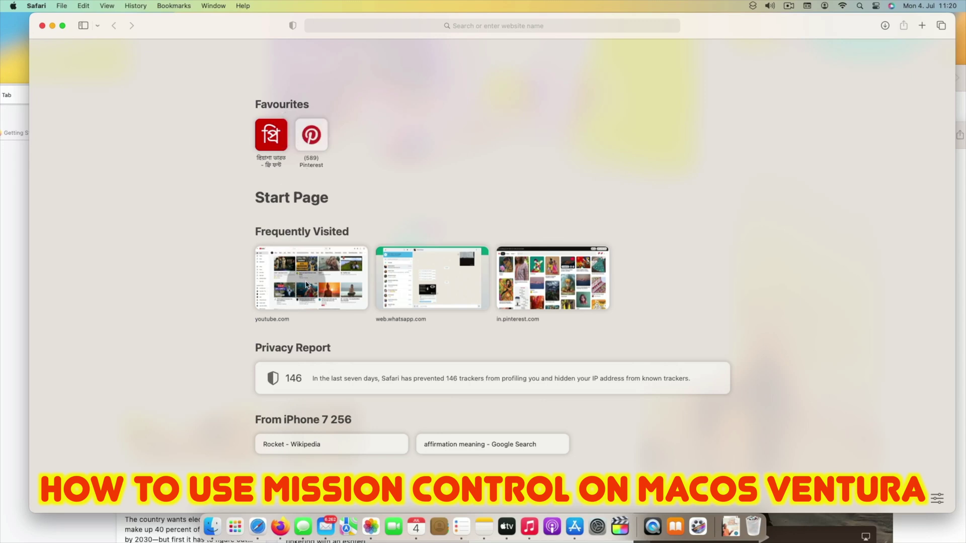
Browse Safari from the Rocket article to the Wikipedia Main Page.
left_click(313, 445)
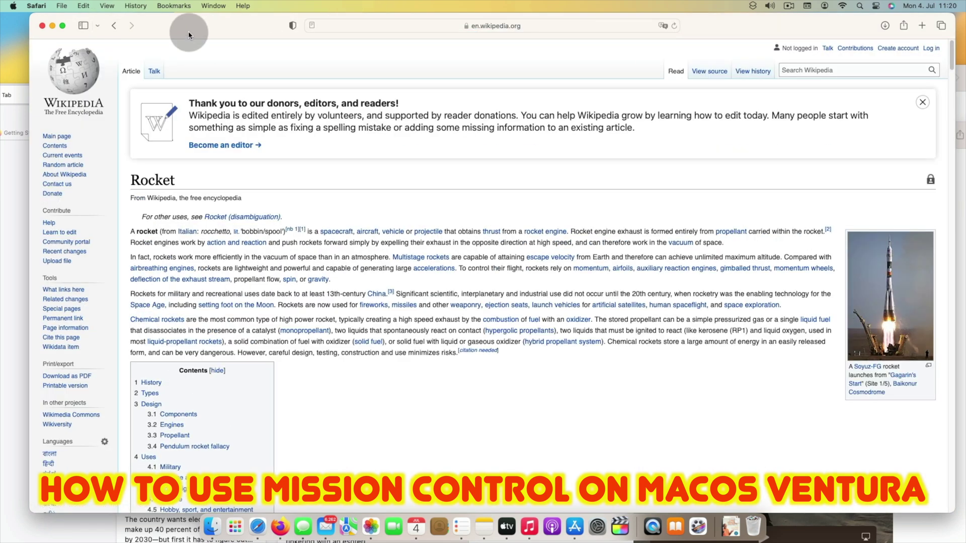
left_click(56, 136)
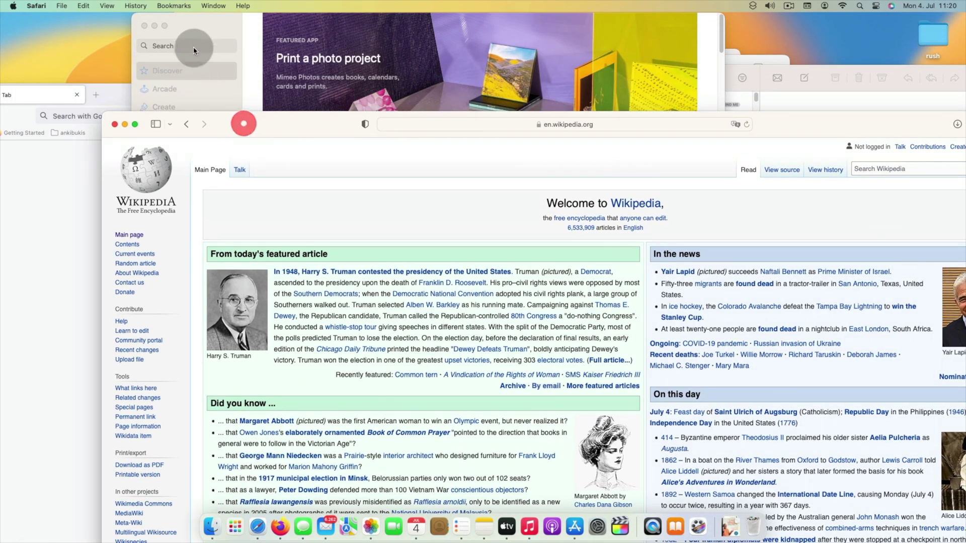
Bring App Store, Firefox and Music to the front, dismissing Music's volume warning.
left_click(200, 41)
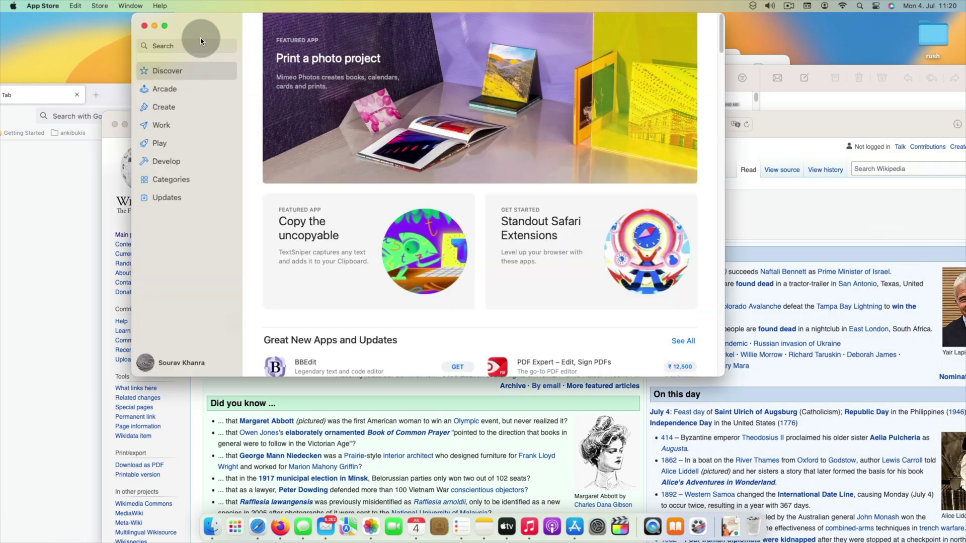
left_click(109, 180)
left_click(67, 166)
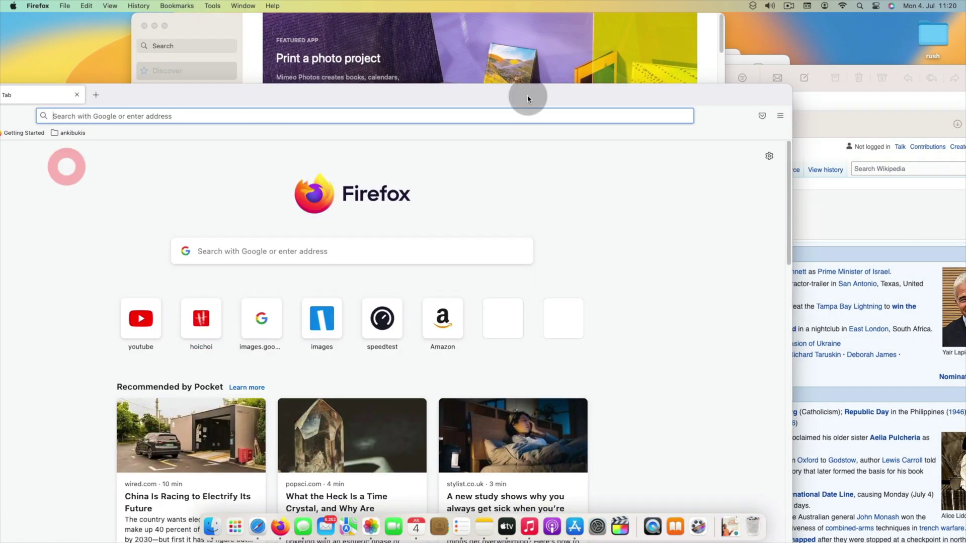
left_click(747, 65)
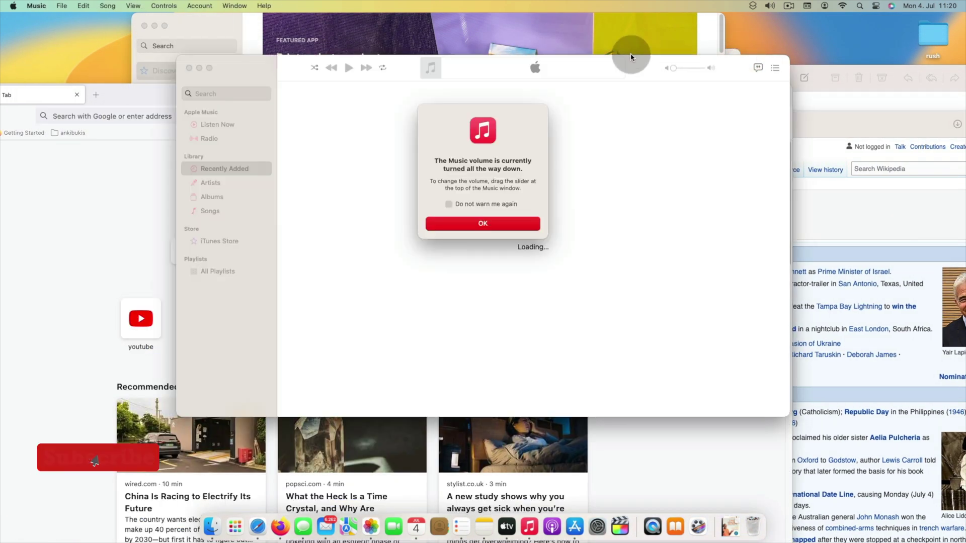
left_click(483, 224)
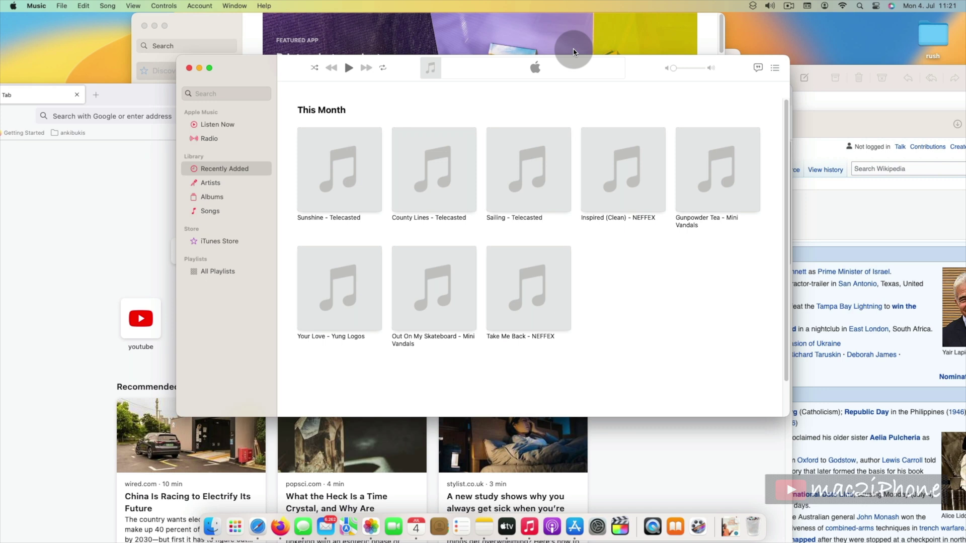
Switch to Firefox, spread all windows with Ctrl+Up, then return to the desktop.
key("super+Tab")
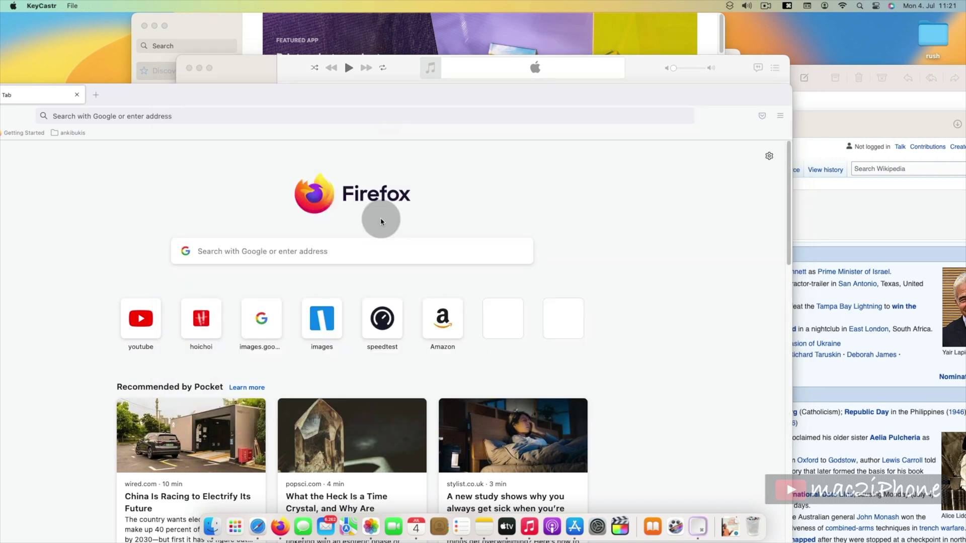
key("ctrl+Up")
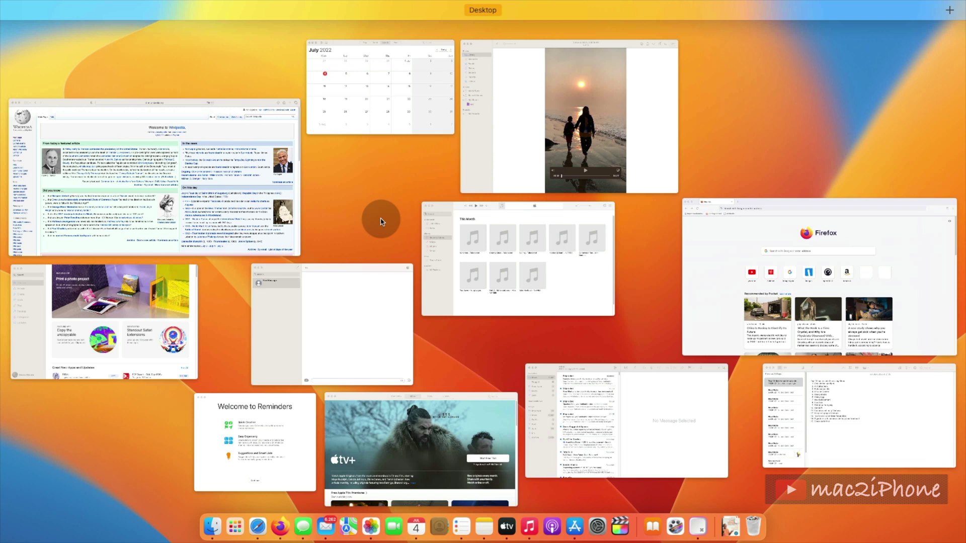
left_click(381, 221)
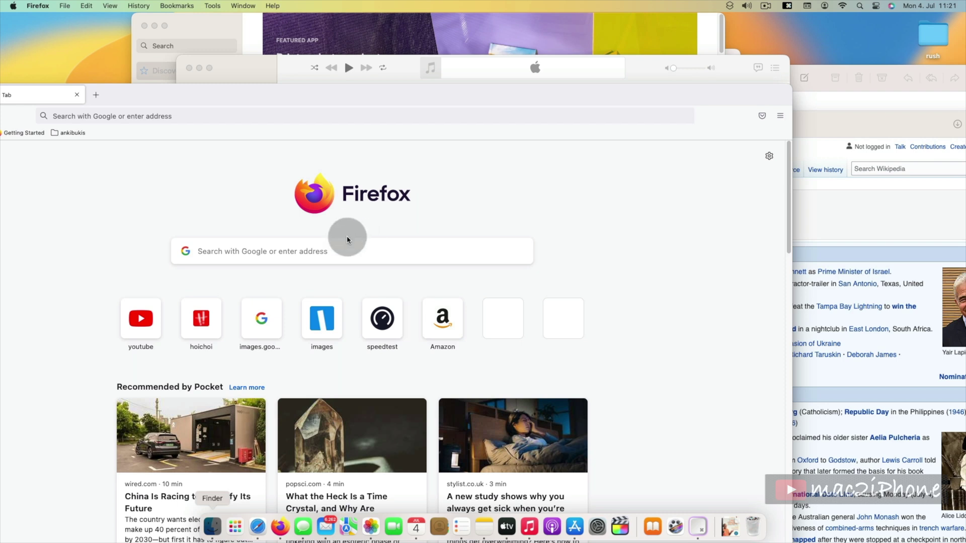
From the Apple menu reach System Settings' Desktop & Dock pane.
left_click(14, 6)
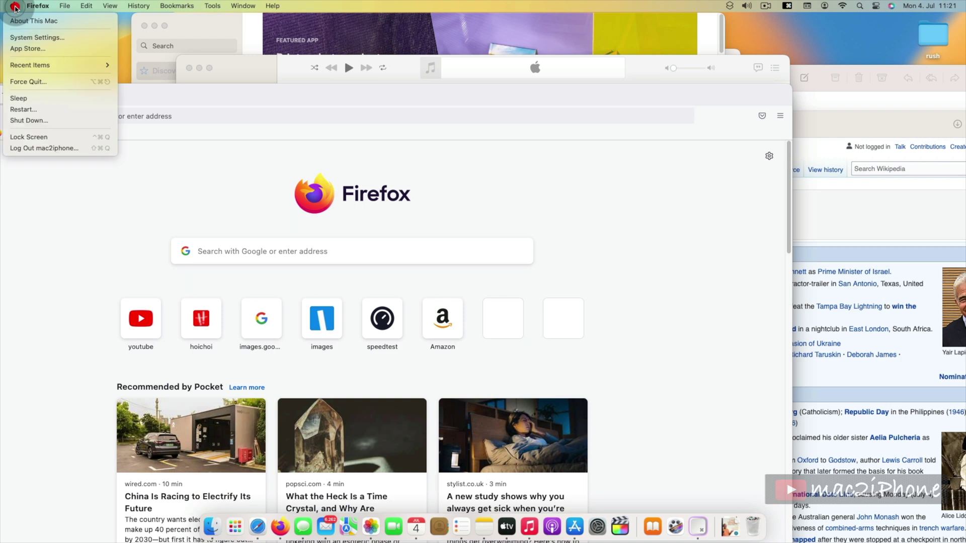
left_click(18, 37)
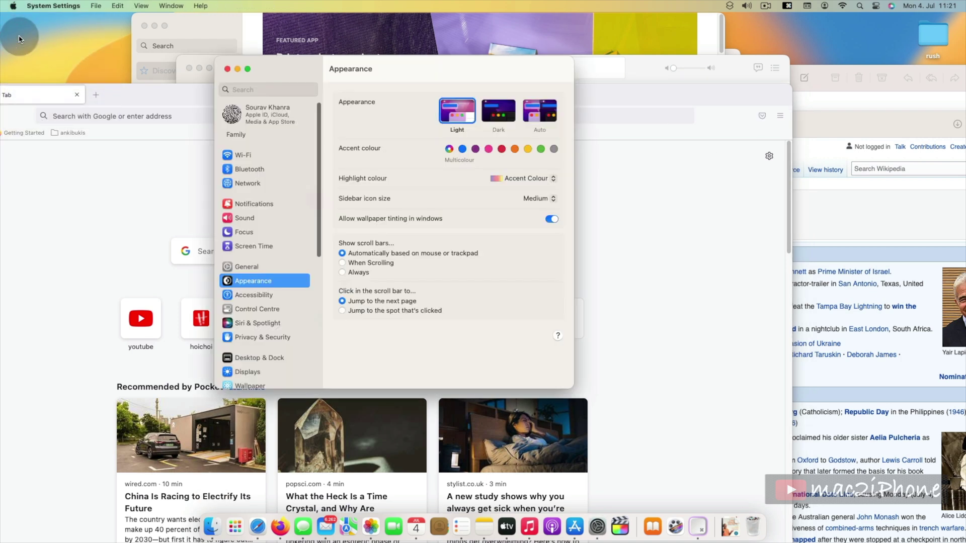
scroll(264, 293, "down", 2)
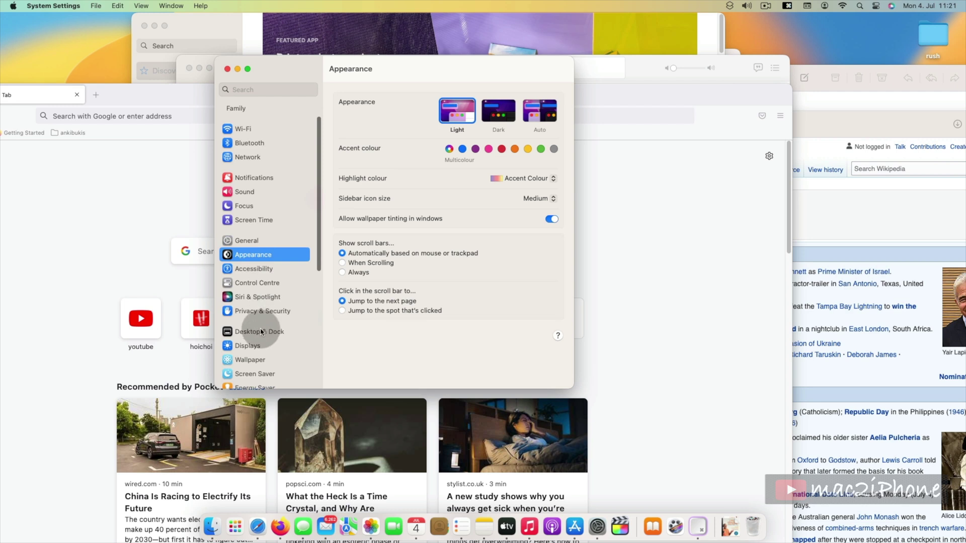
left_click(255, 331)
scroll(401, 280, "down", 5)
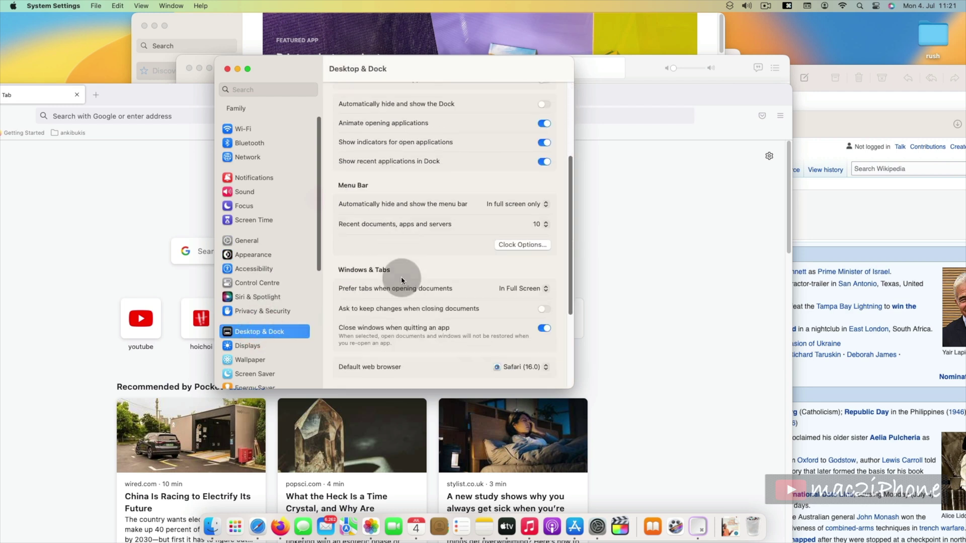
scroll(400, 276, "down", 5)
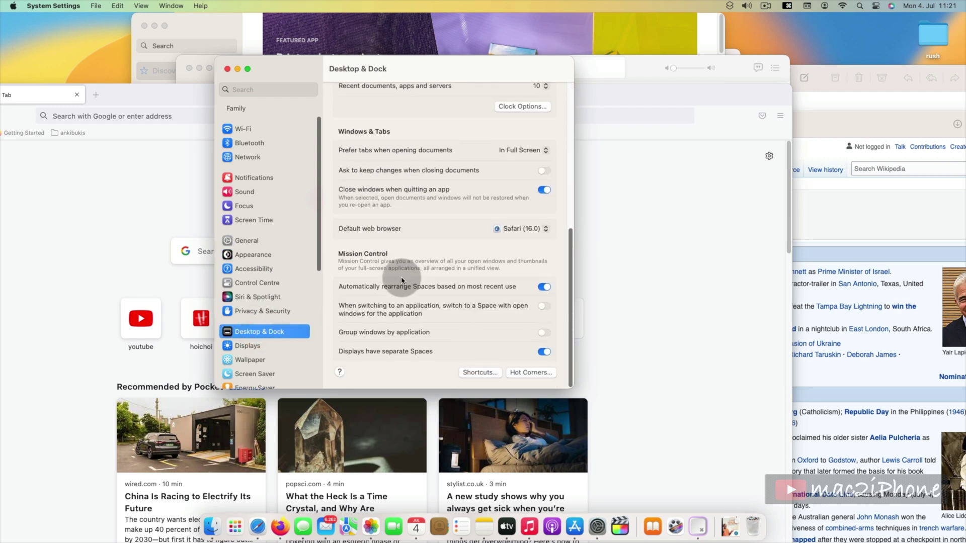
In the Shortcuts sheet set Mission Control to F3, test it, then restore ^↑.
left_click(475, 373)
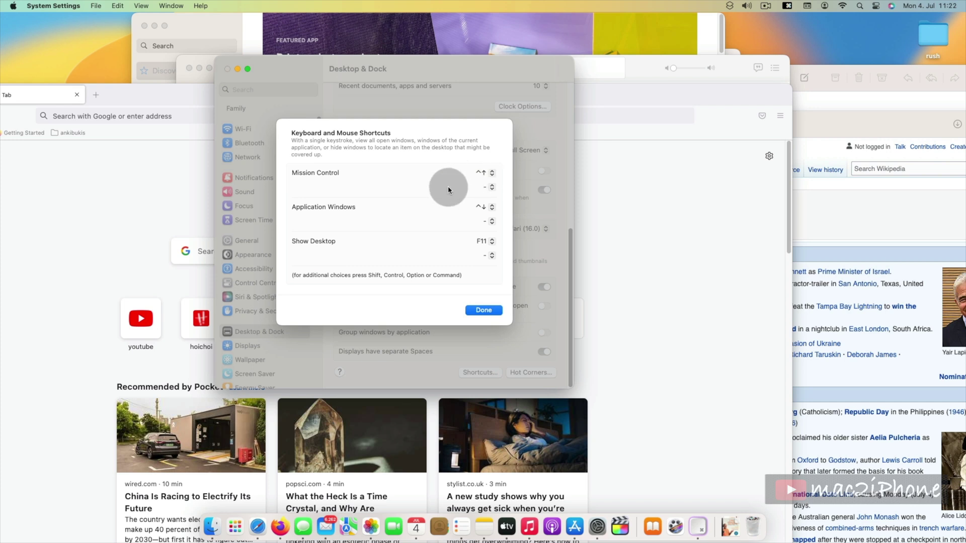
left_click(480, 175)
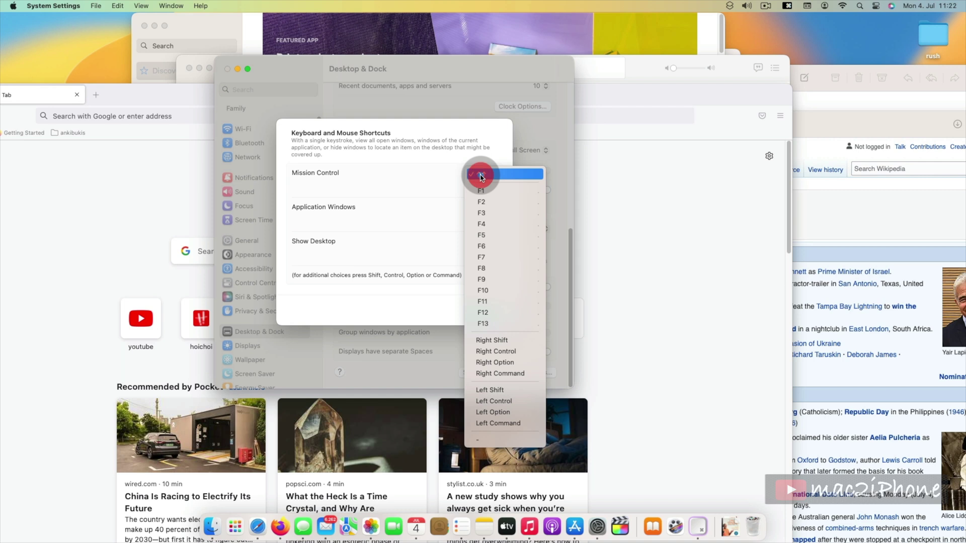
left_click(488, 213)
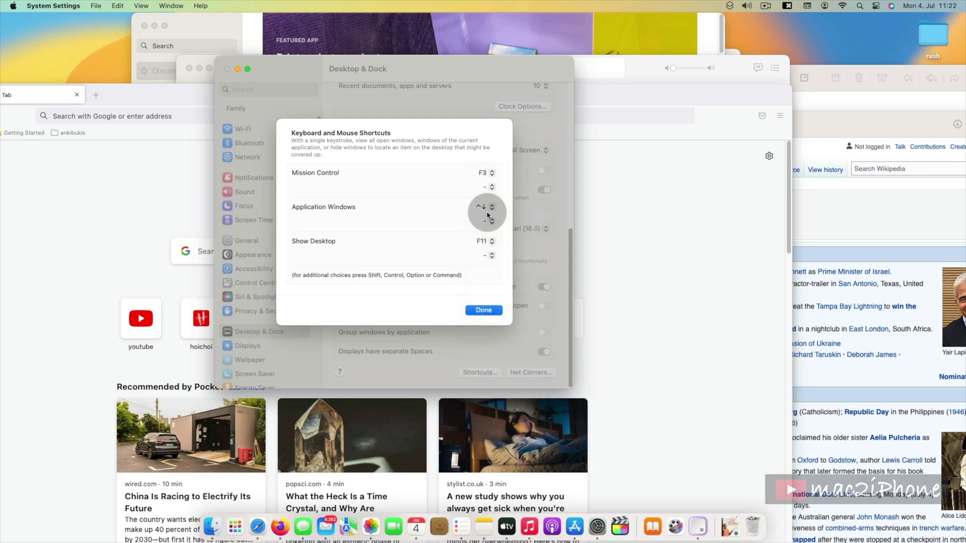
key("F3")
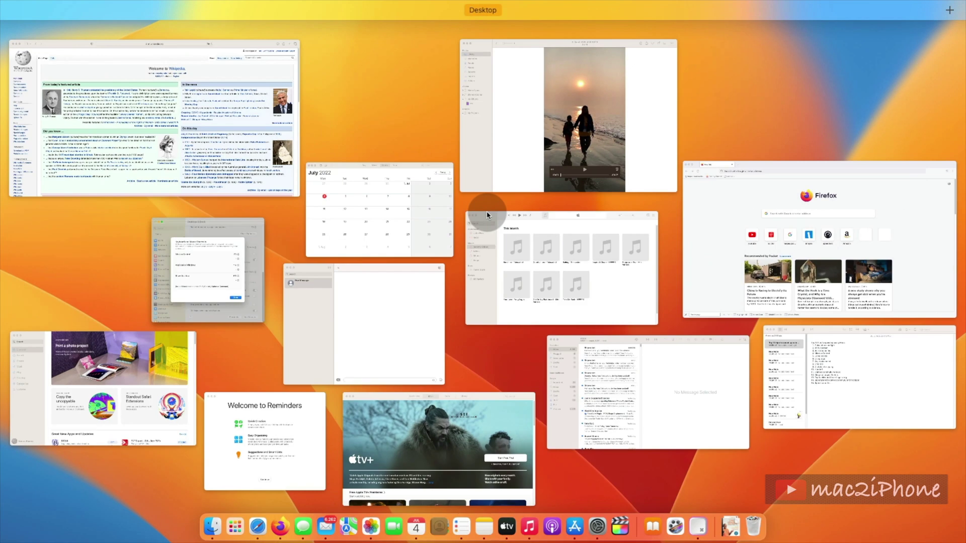
key("F3")
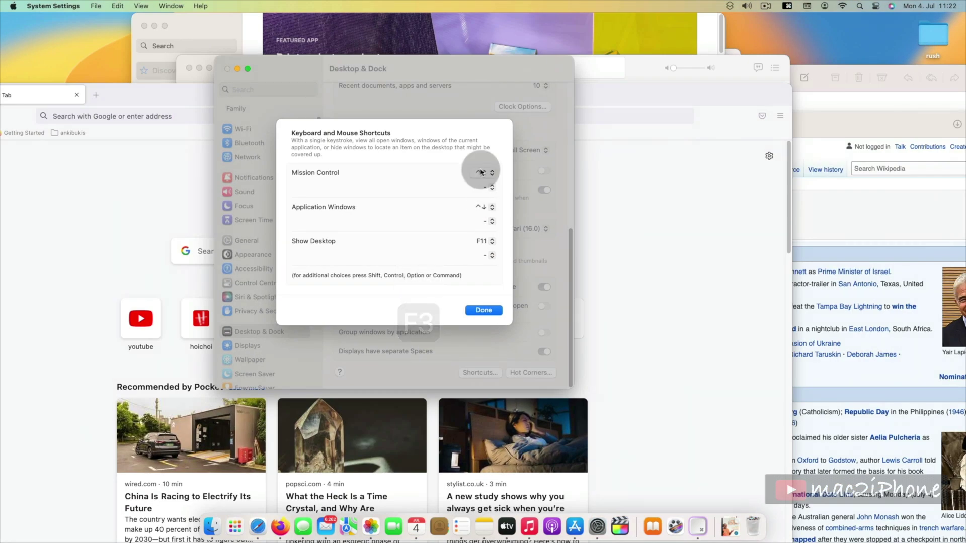
left_click(481, 173)
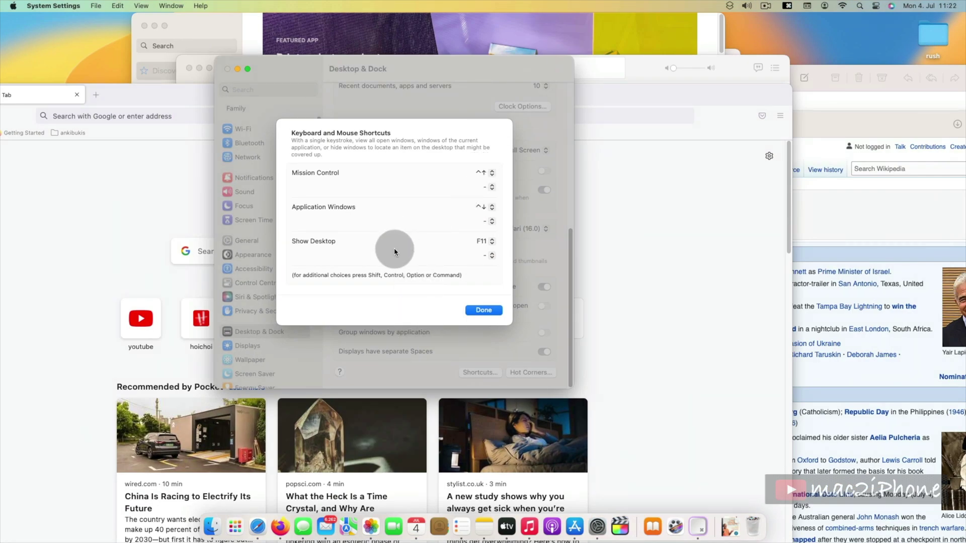
Assign Mission Control the ⌘F3 shortcut and try it out from the keyboard.
left_click(485, 173)
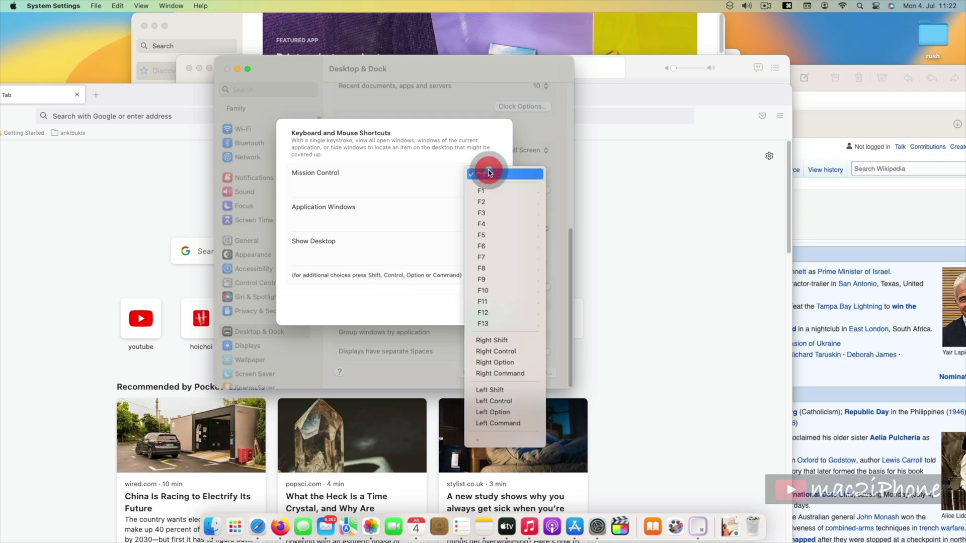
key("super")
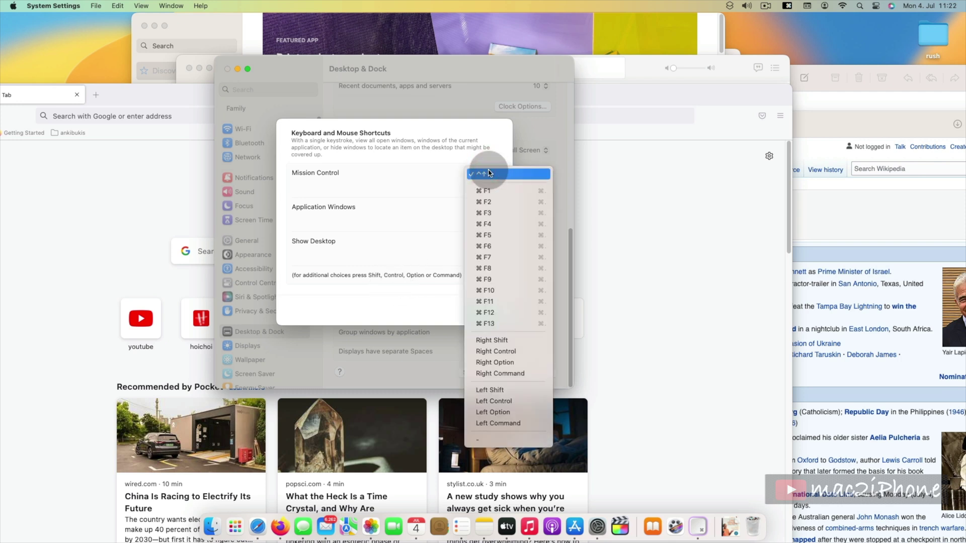
left_click(485, 214)
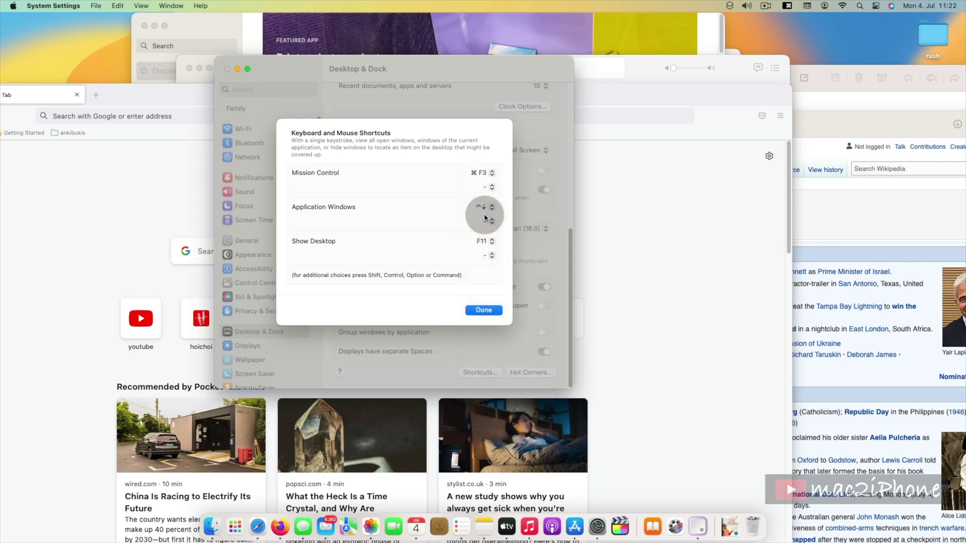
key("F2")
key("F3")
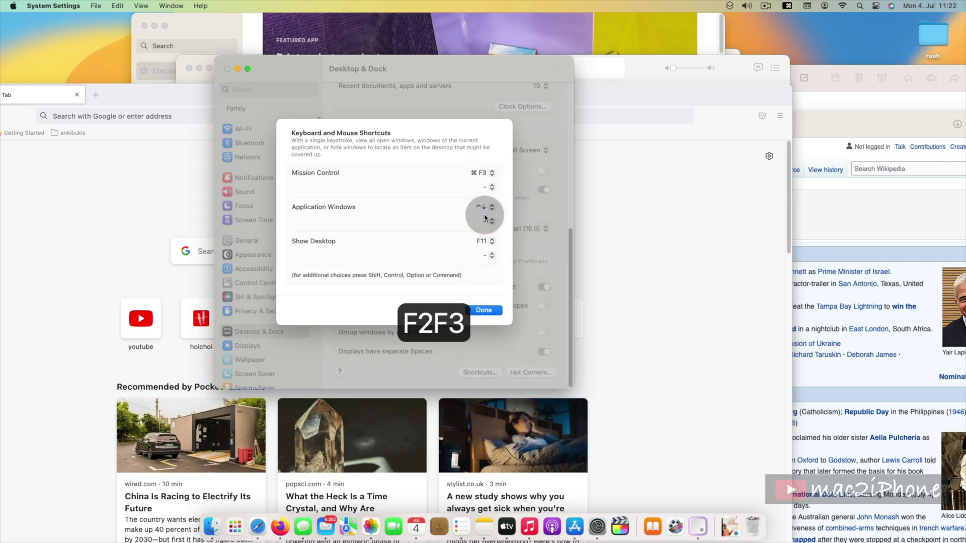
key("F3")
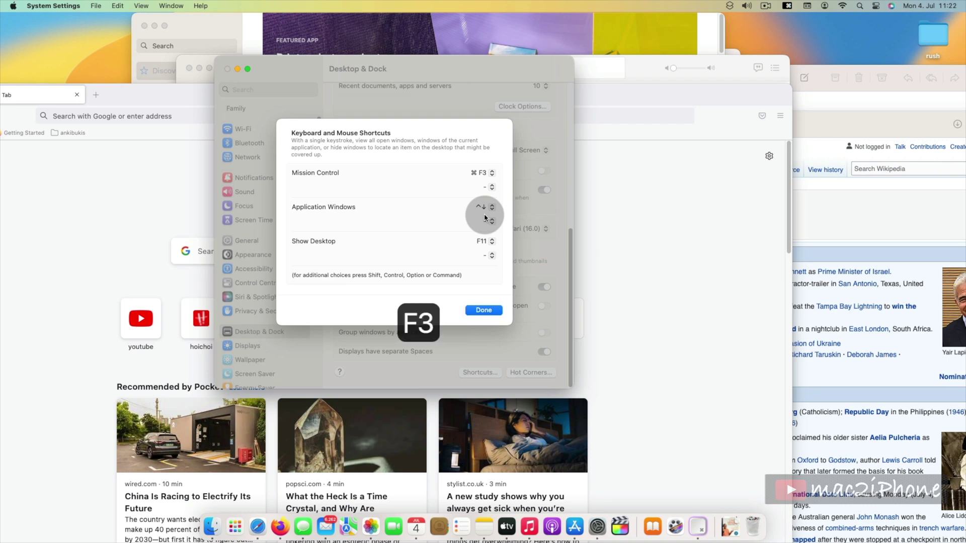
key("F3")
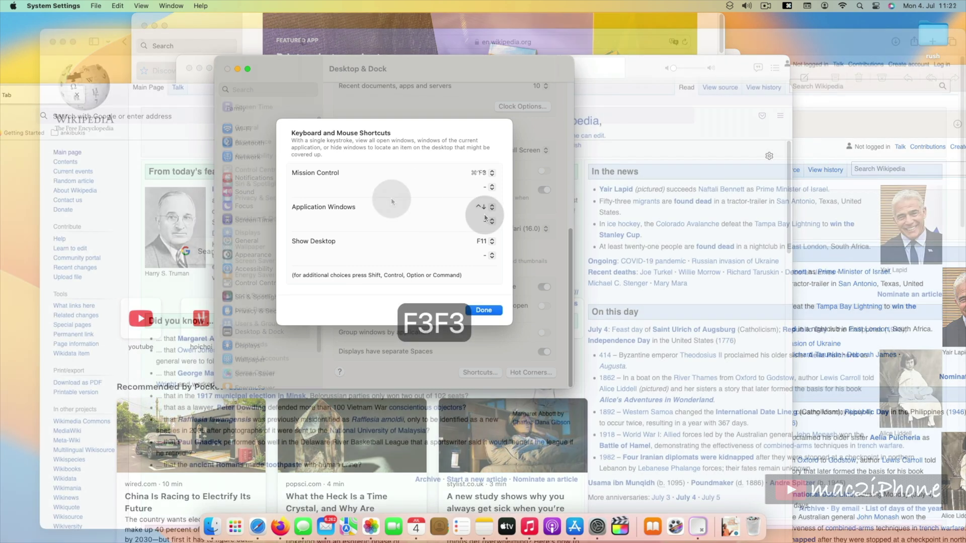
Assign Mission Control to Mouse Button 3 and close the shortcuts sheet with Done.
left_click(490, 186)
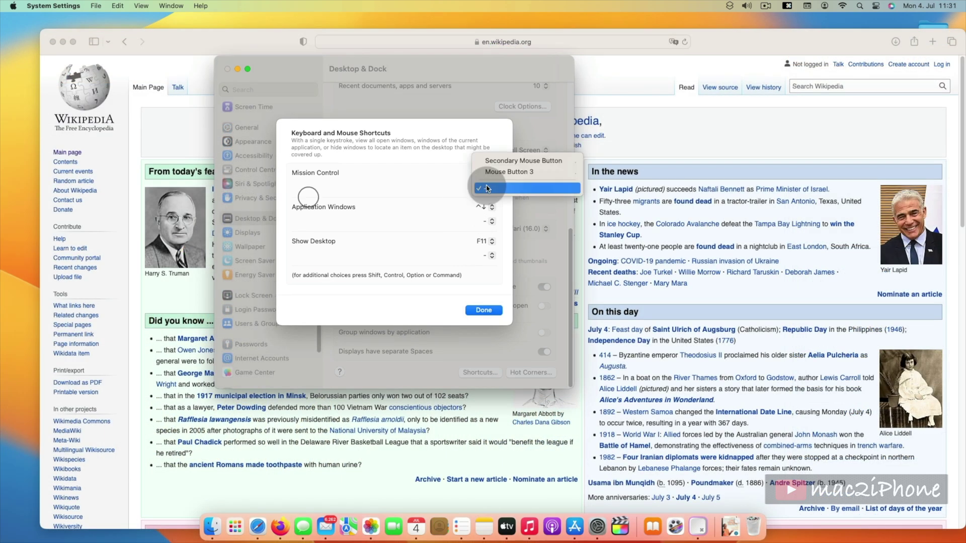
left_click(516, 173)
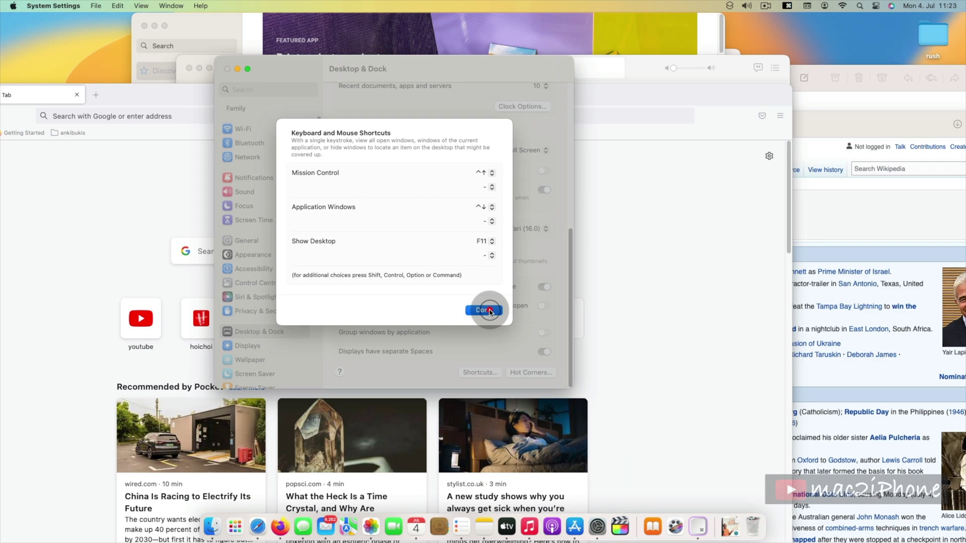
left_click(489, 309)
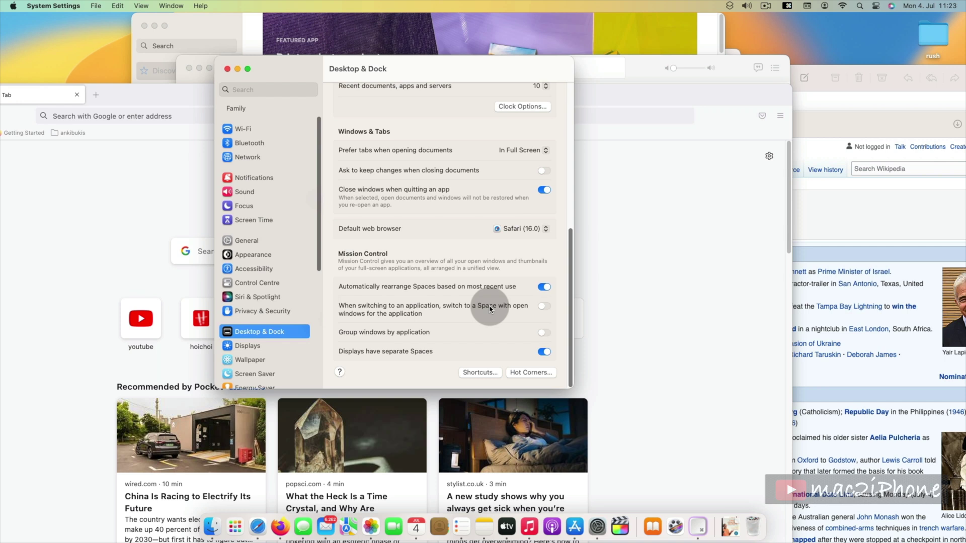
Trigger Mission Control with the middle mouse button, revealing one Desktop space.
middle_click(489, 305)
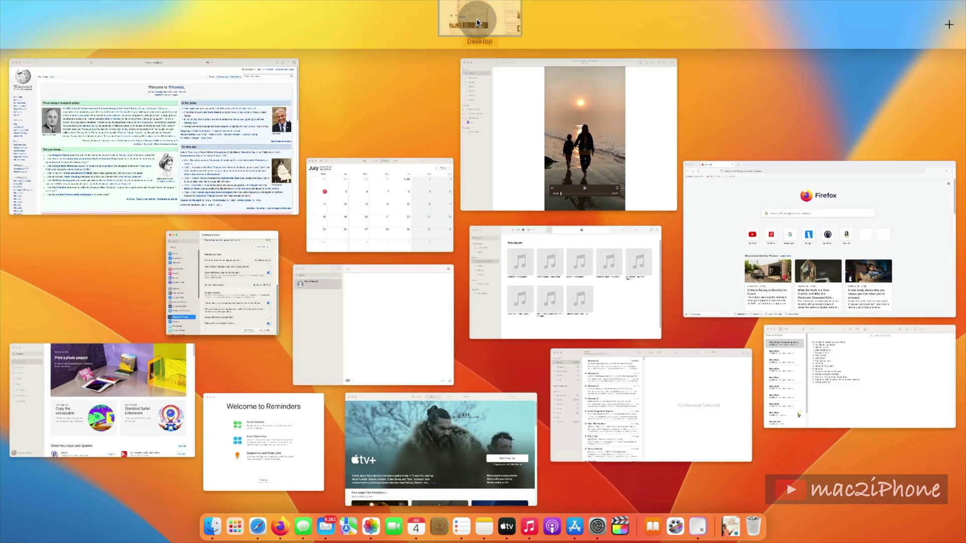
mouse_move(483, 4)
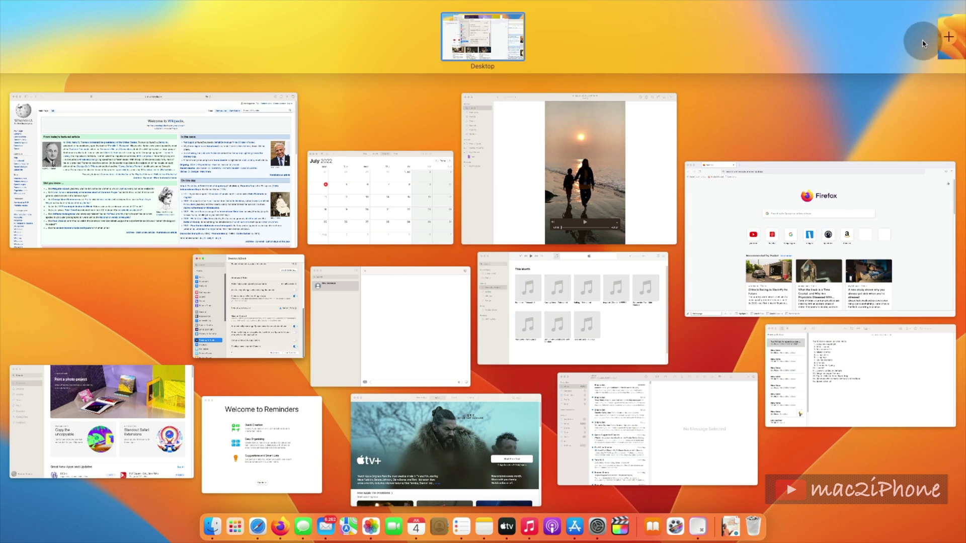
Add Desktop 2 and drag the video, Apple TV and App Store windows onto it.
left_click(949, 39)
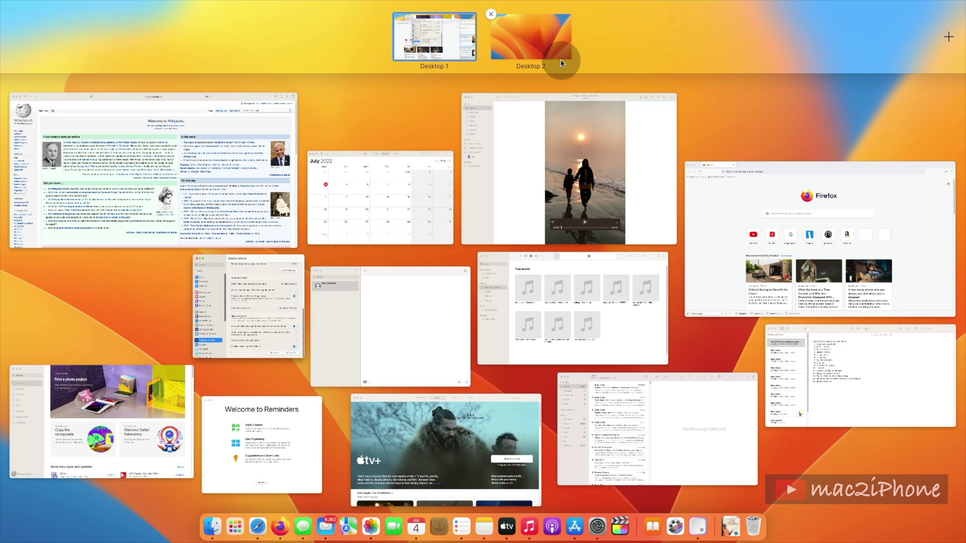
left_click_drag(478, 140, 516, 50)
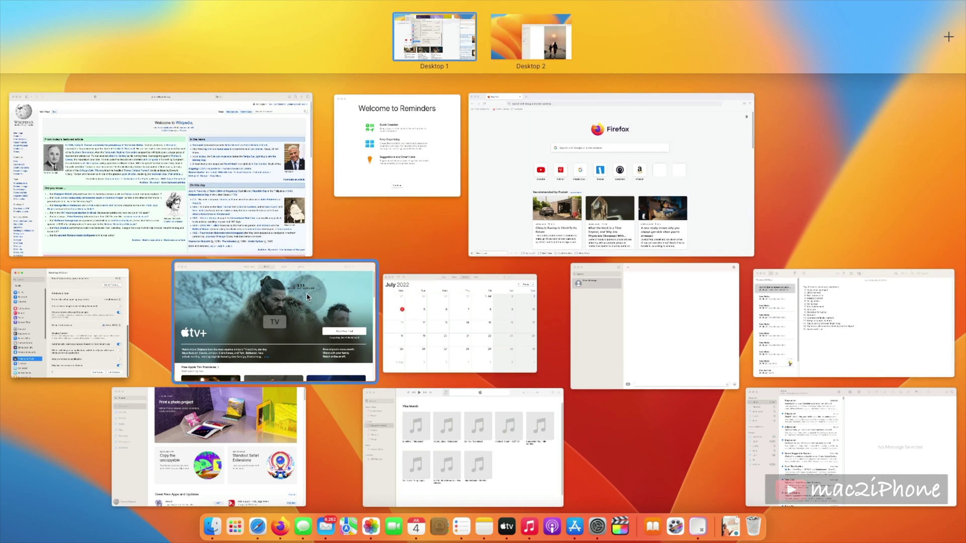
mouse_move(310, 297)
left_mouse_down()
mouse_move(404, 170)
mouse_move(530, 38)
left_mouse_up()
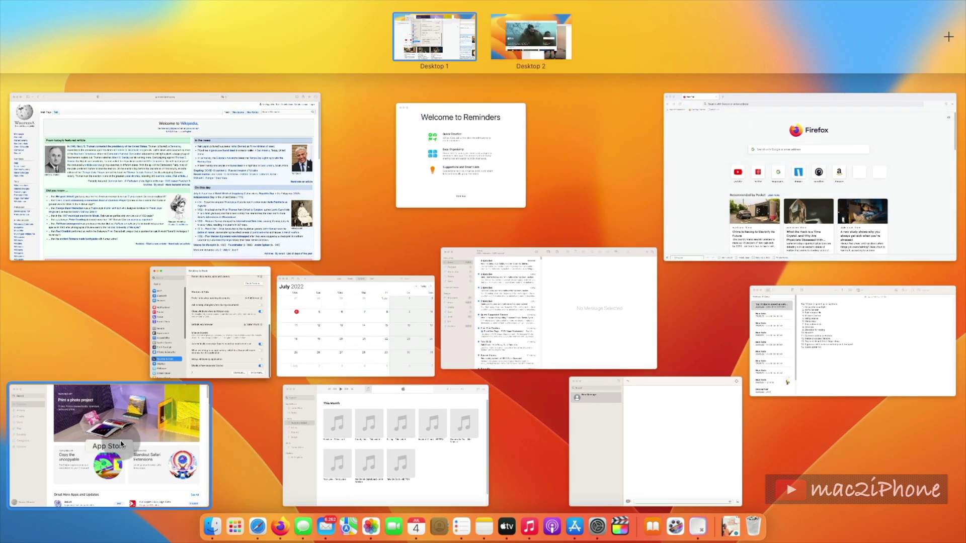
left_click_drag(120, 434, 530, 38)
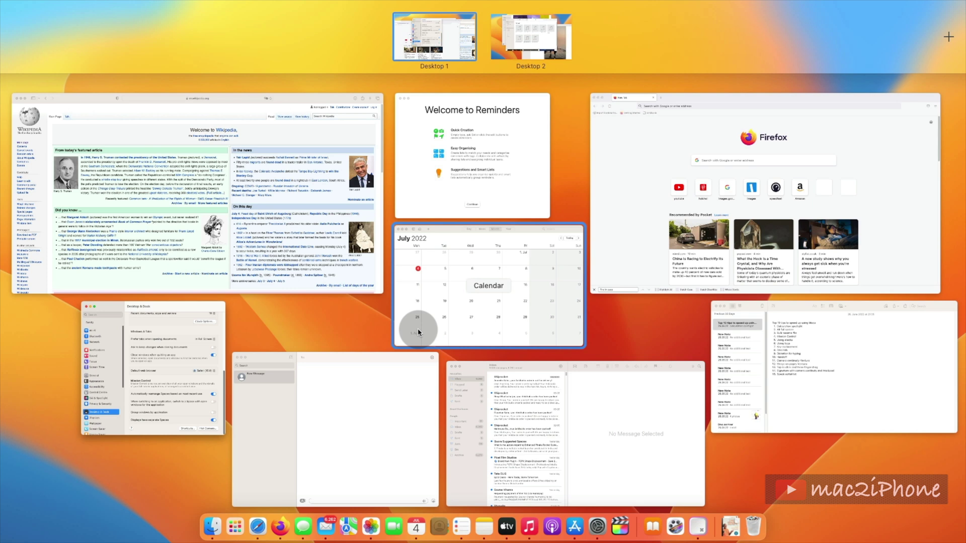
Quit System Settings, visit Desktop 2 and back with Control-arrows, then reopen the overview.
left_click(334, 325)
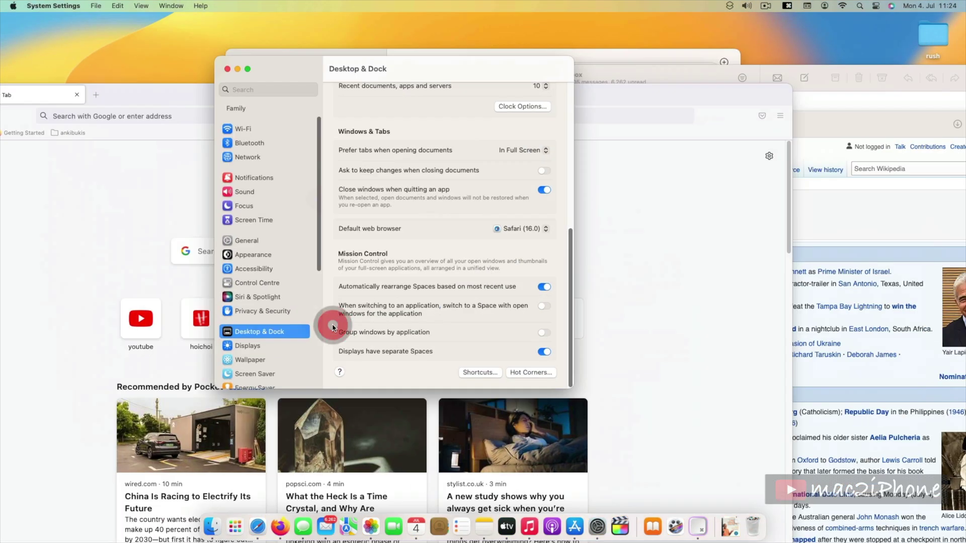
key("super+q")
key("ctrl+Right")
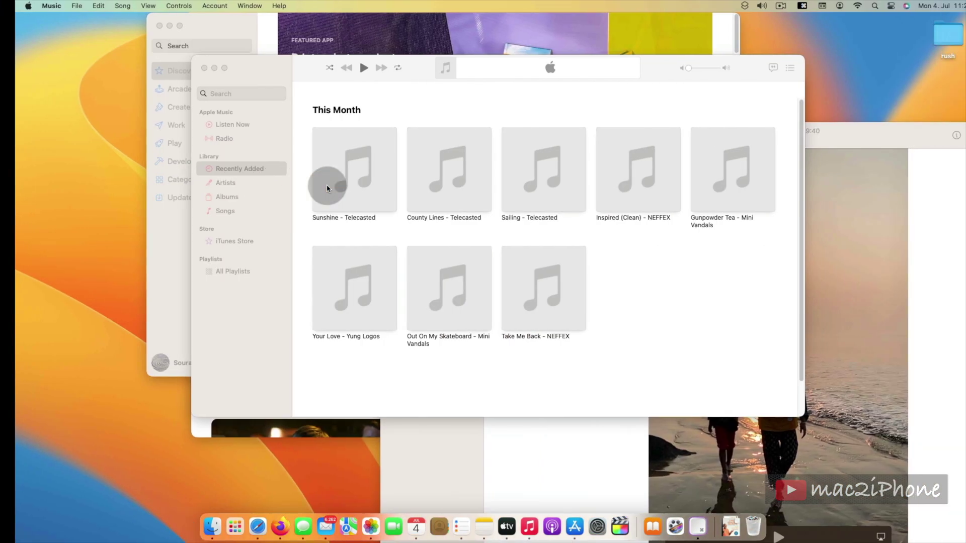
key("ctrl+Left")
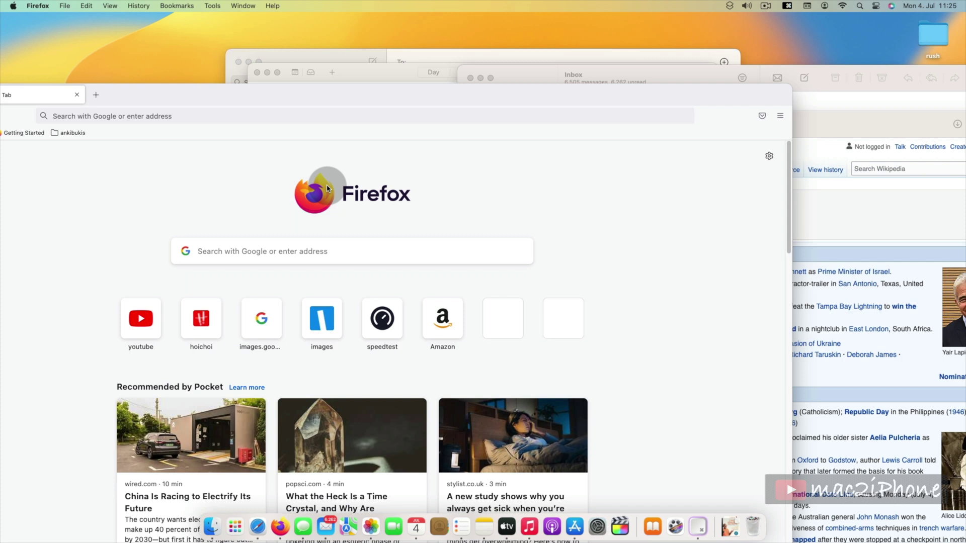
key("ctrl+Up")
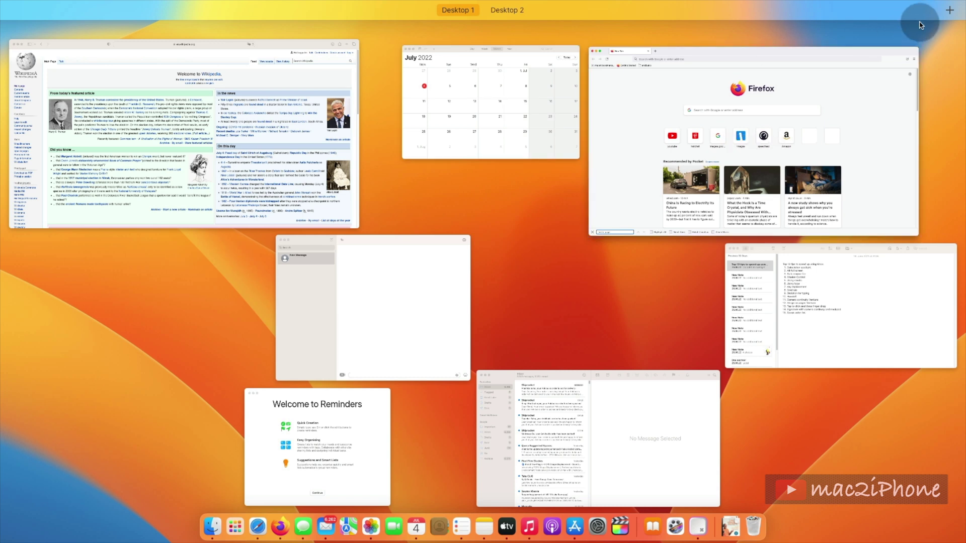
mouse_move(483, 10)
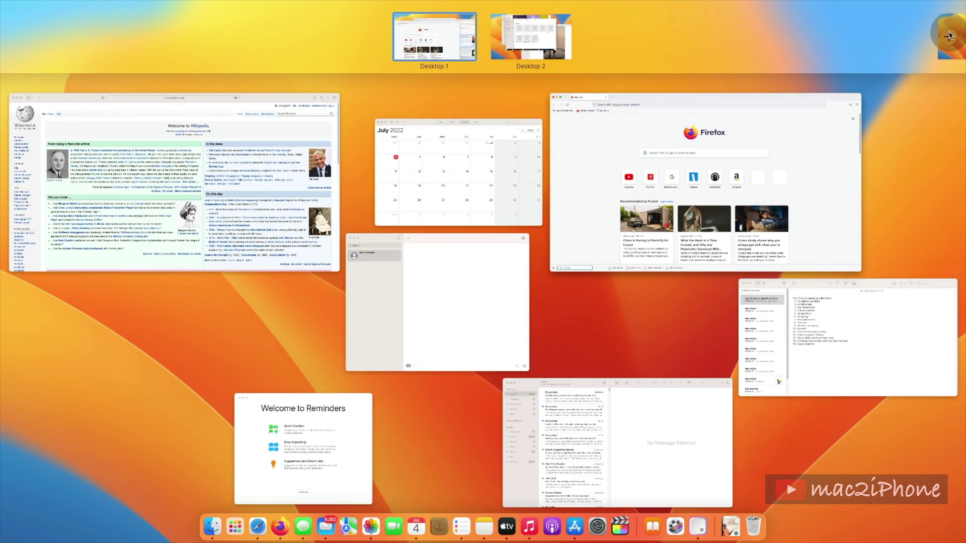
Add new desktops and move Calendar and more windows onto Desktops 3 and 4.
left_click(948, 32)
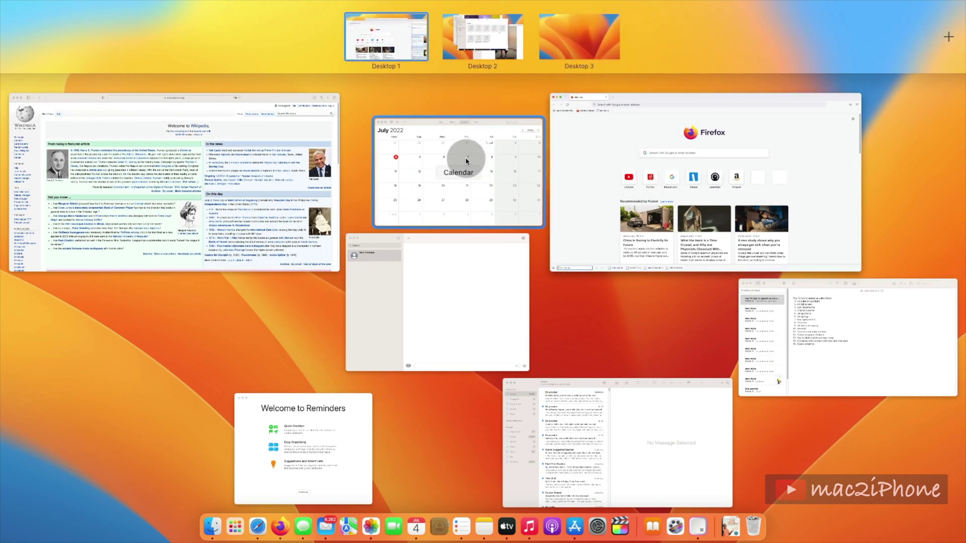
left_click_drag(458, 157, 583, 48)
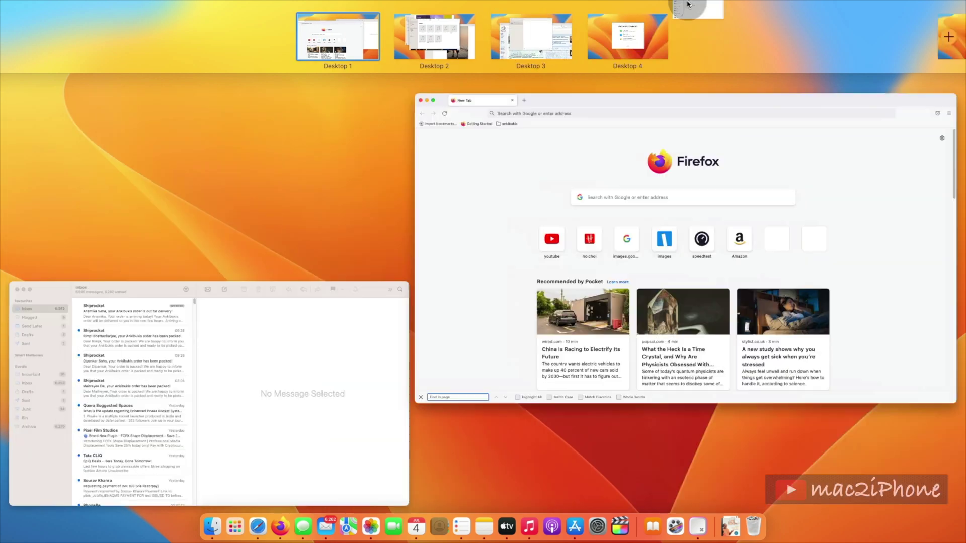
left_click_drag(687, 6, 688, 7)
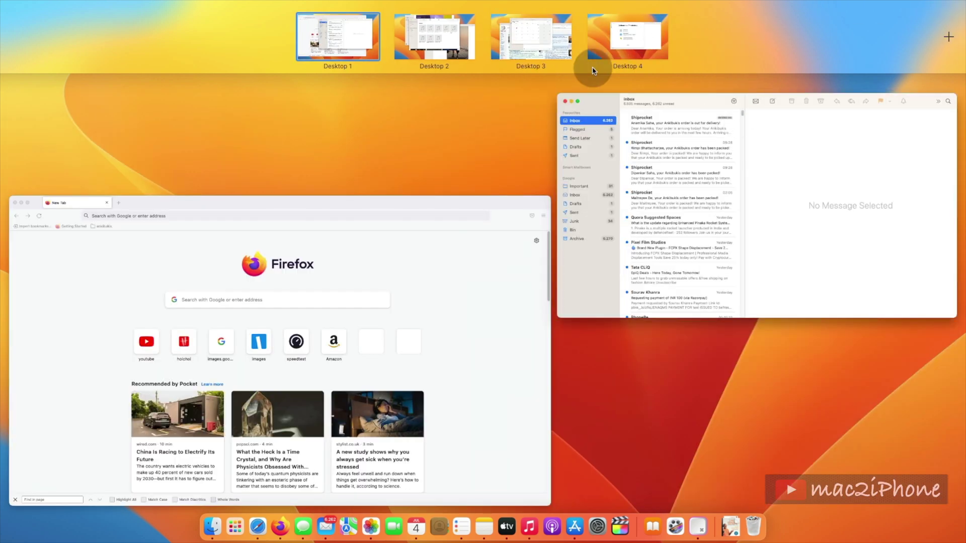
Reorder the Spaces bar, dragging Desktop 4 into second place.
left_click_drag(605, 53, 408, 60)
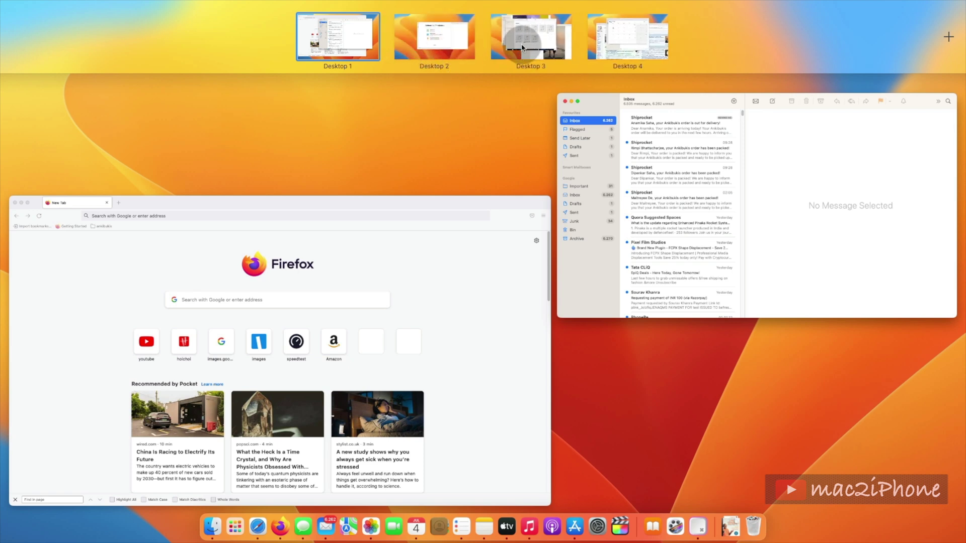
left_click_drag(601, 38, 364, 51)
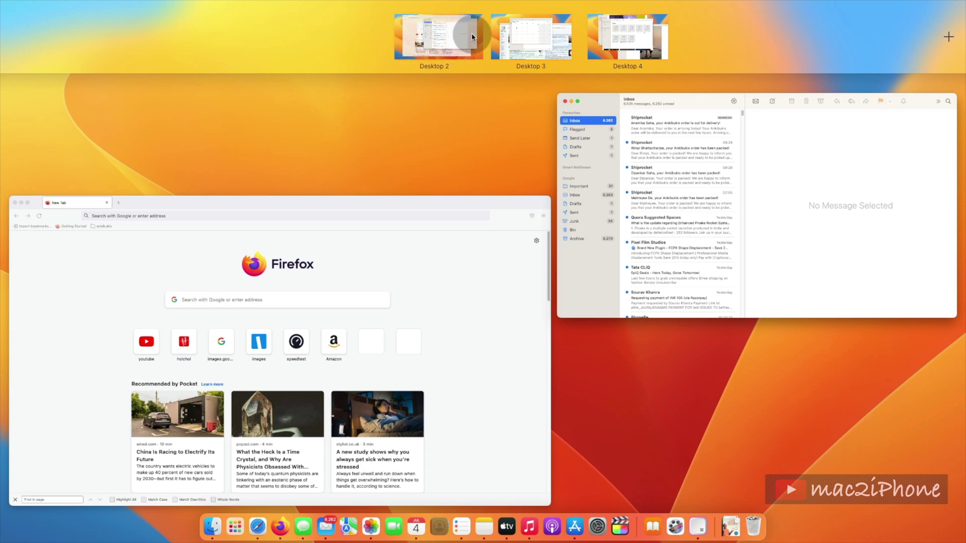
Cycle through desktops, close Desktop 3 so its windows merge, and return to the Wikipedia desktop.
left_click(363, 50)
key("ctrl+Right")
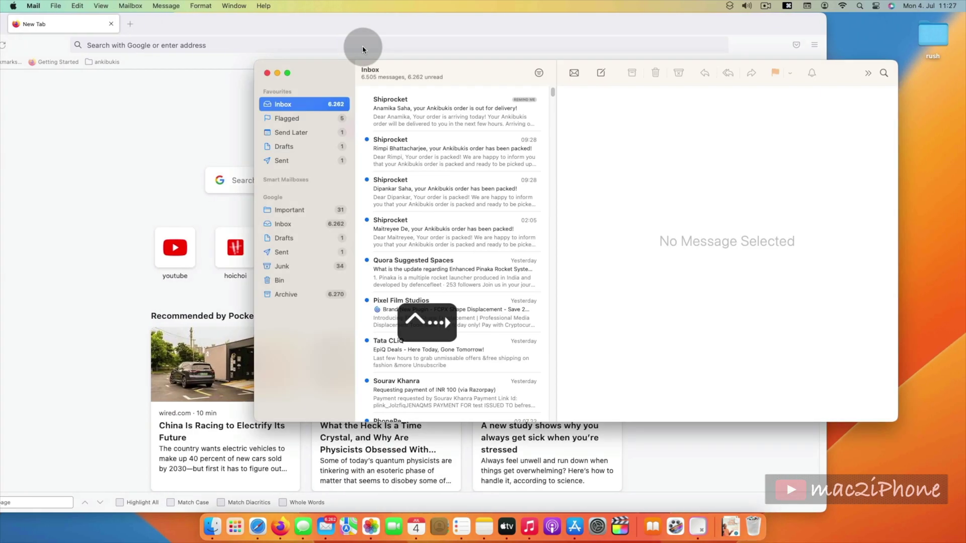
key("ctrl+Right")
key("ctrl+Up")
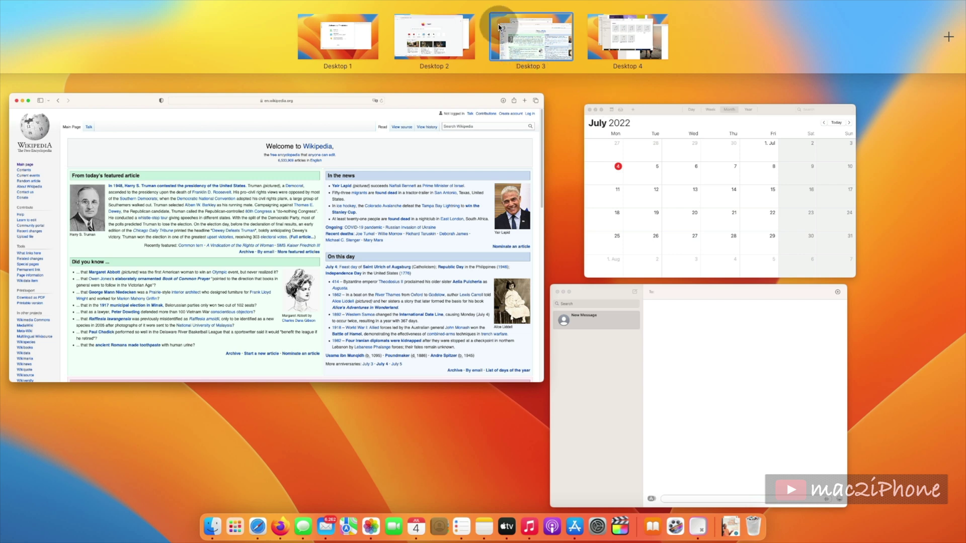
mouse_move(530, 36)
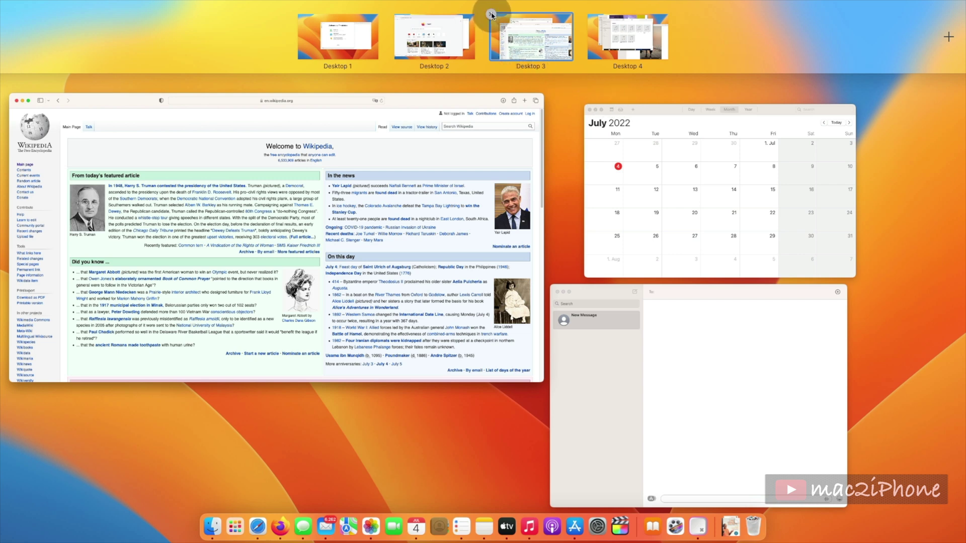
left_click(491, 16)
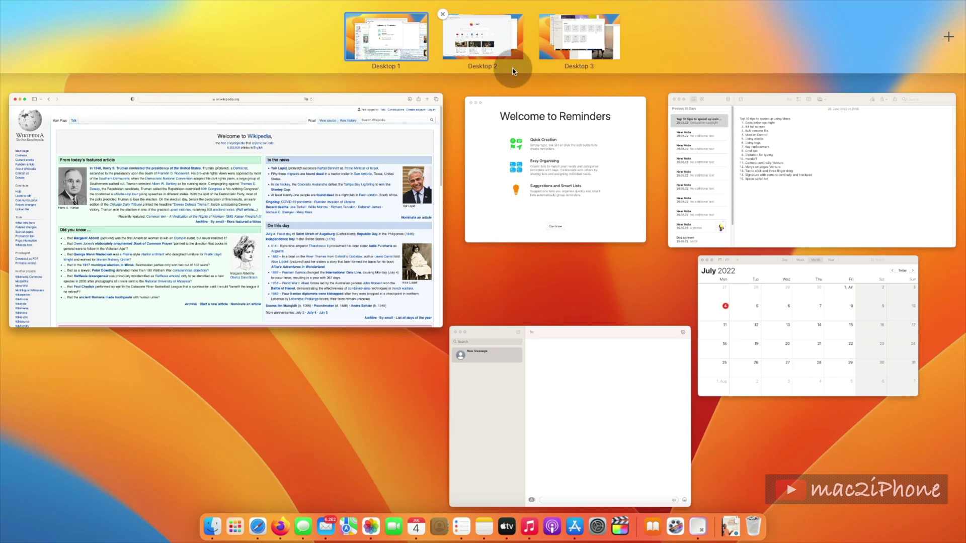
left_click(180, 43)
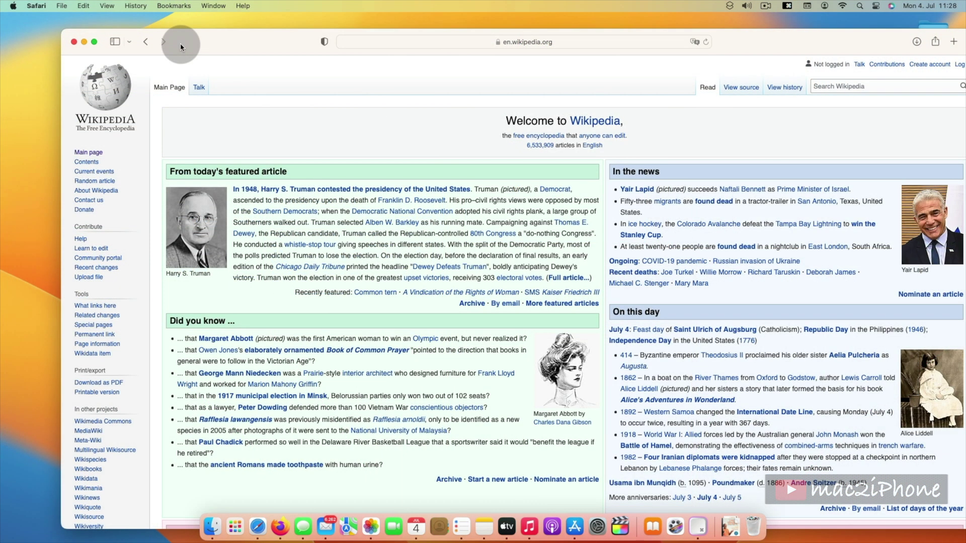
Make the Wikipedia window full screen and show it as its own space in the Mission Control overview.
left_click(95, 43)
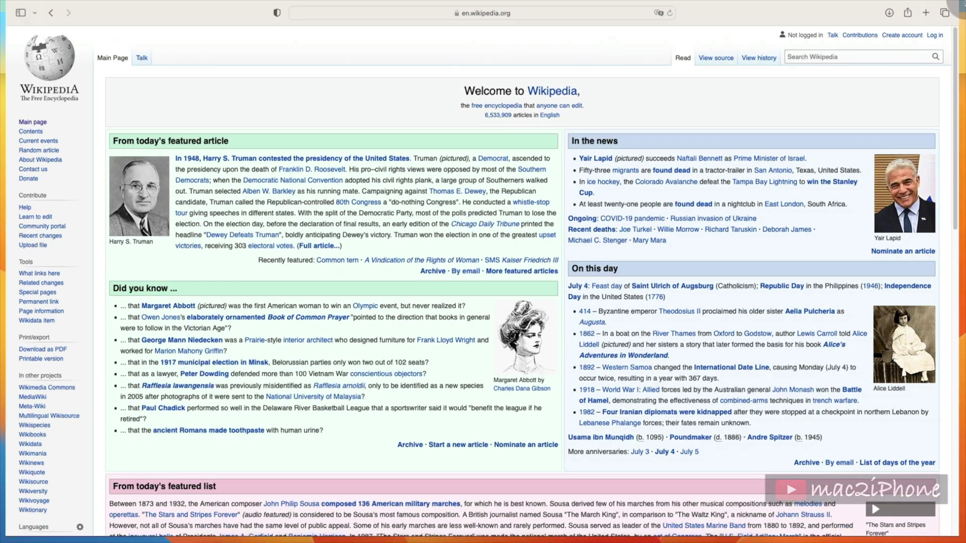
key("ctrl+Up")
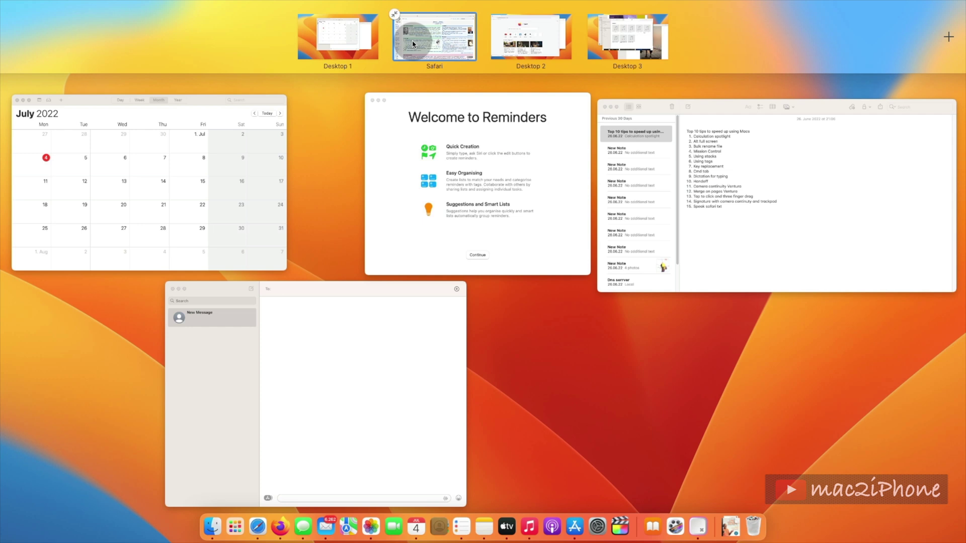
Tile Notes left and Messages right into a Split View space, view it among the desktops, then move to the full-screen Wikipedia.
left_click(309, 114)
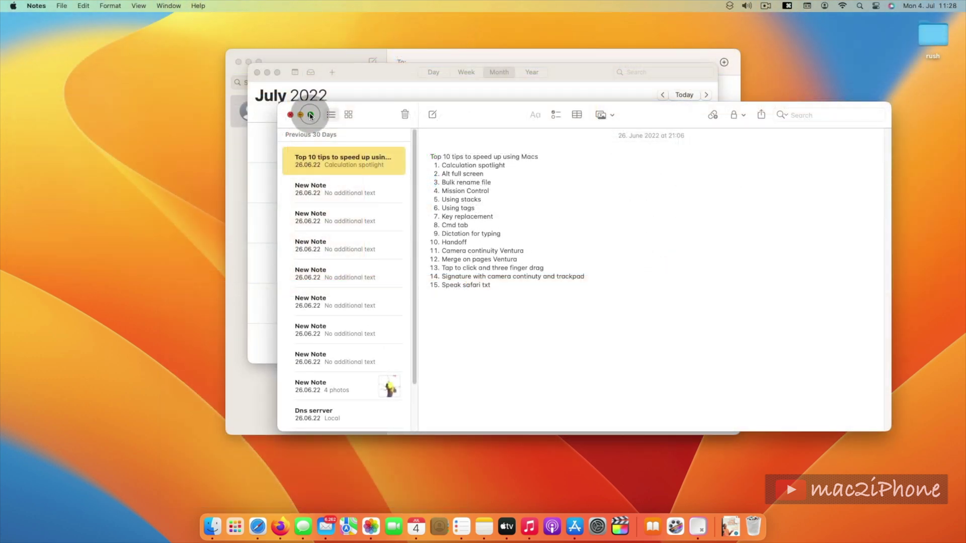
mouse_move(309, 114)
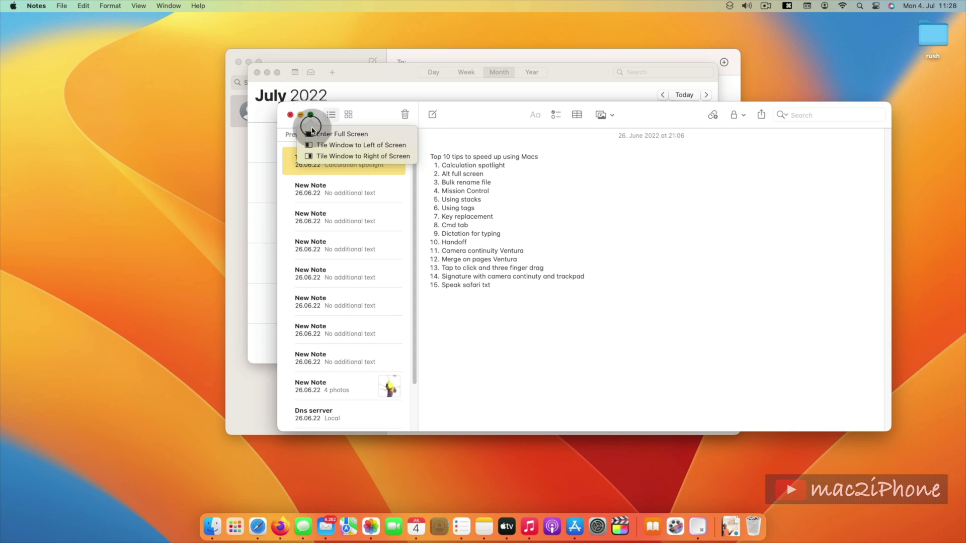
left_click(314, 148)
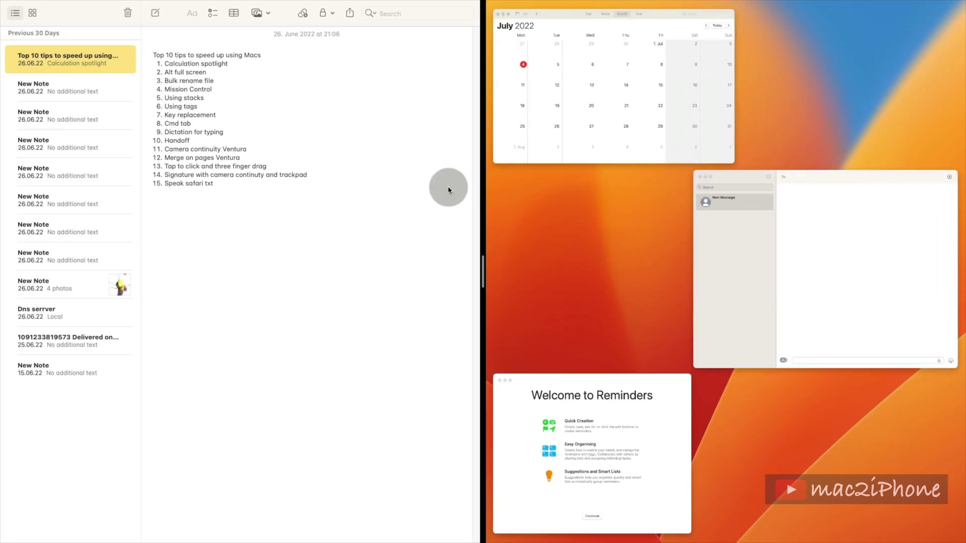
left_click(715, 291)
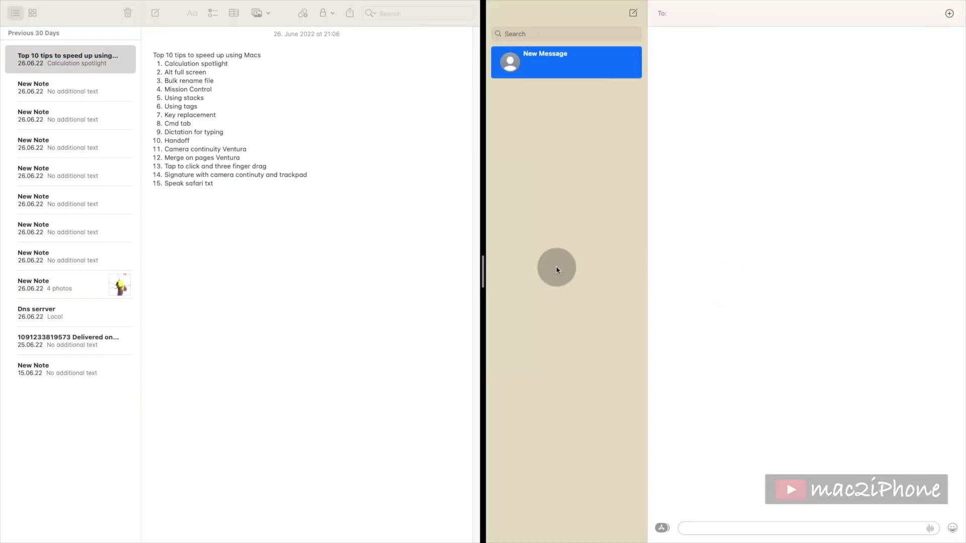
key("ctrl+Up")
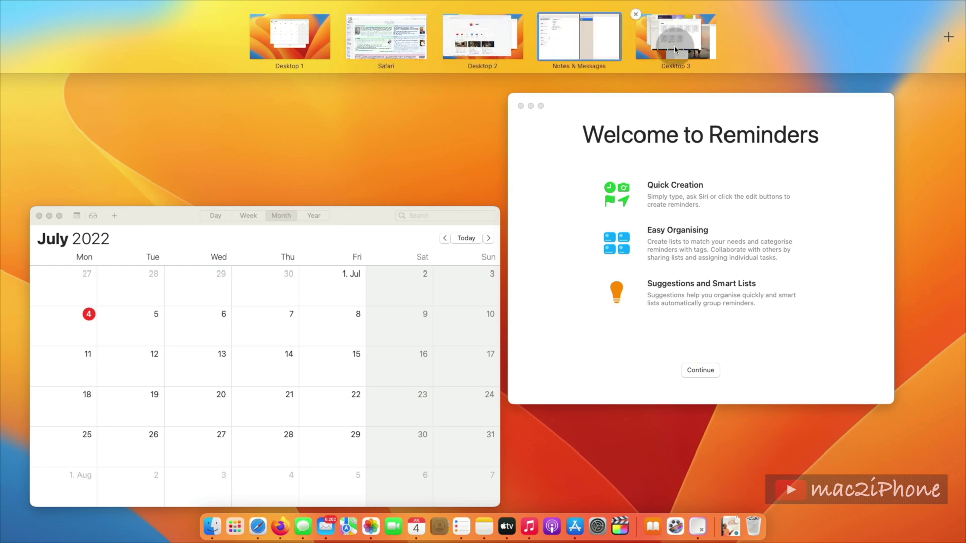
key("ctrl+Left")
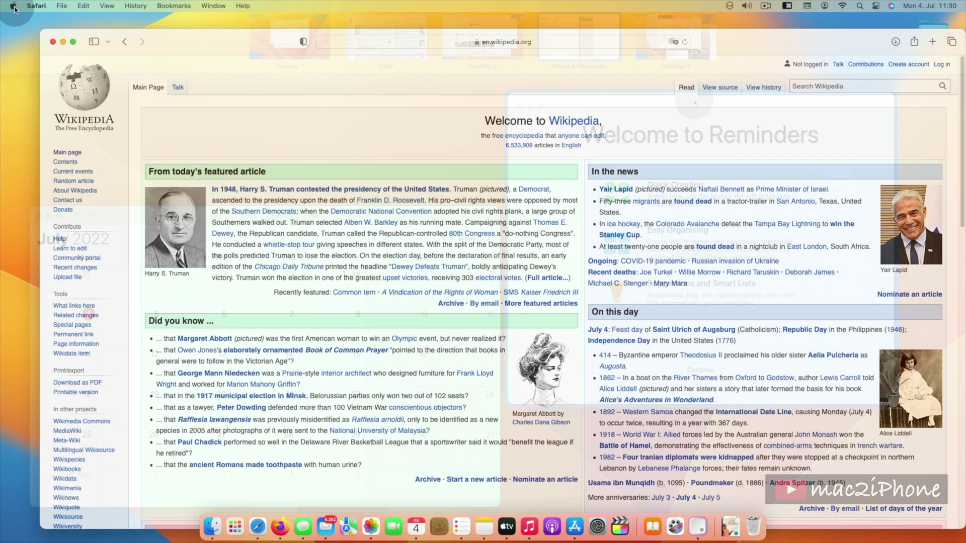
Reach the Desktop & Dock pane of System Settings from the Apple menu.
left_click(13, 5)
left_click(21, 38)
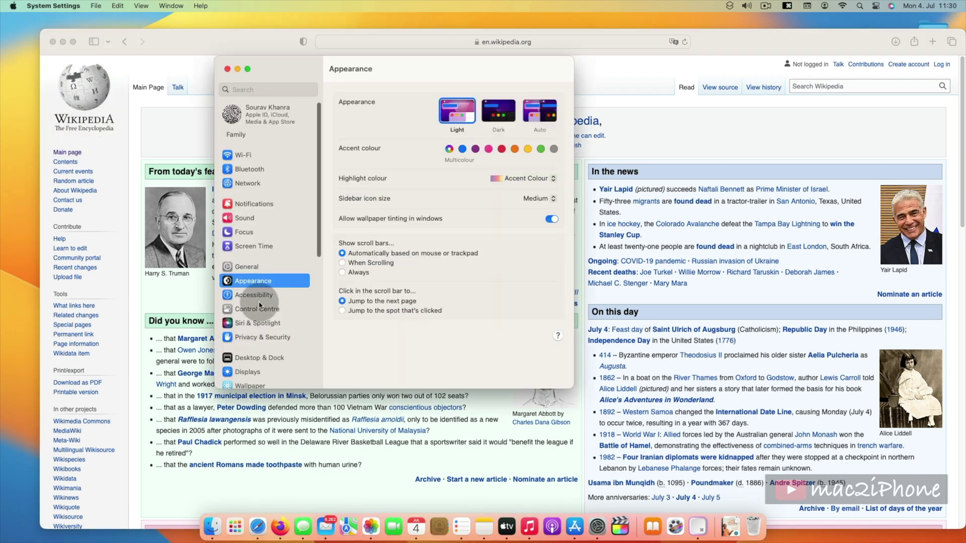
scroll(259, 305, "down", 3)
scroll(253, 264, "down", 2)
left_click(250, 218)
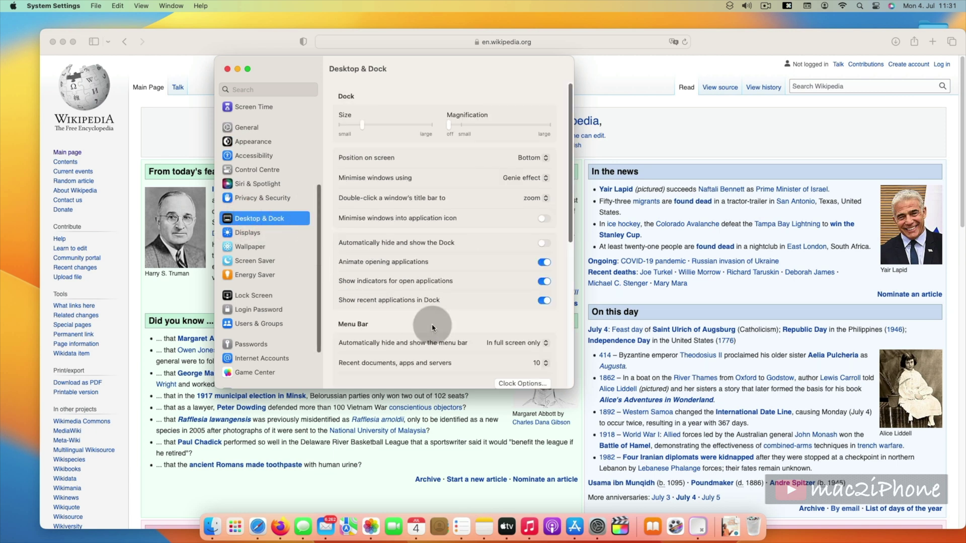
scroll(433, 327, "down", 3)
scroll(430, 308, "down", 1)
scroll(431, 319, "down", 3)
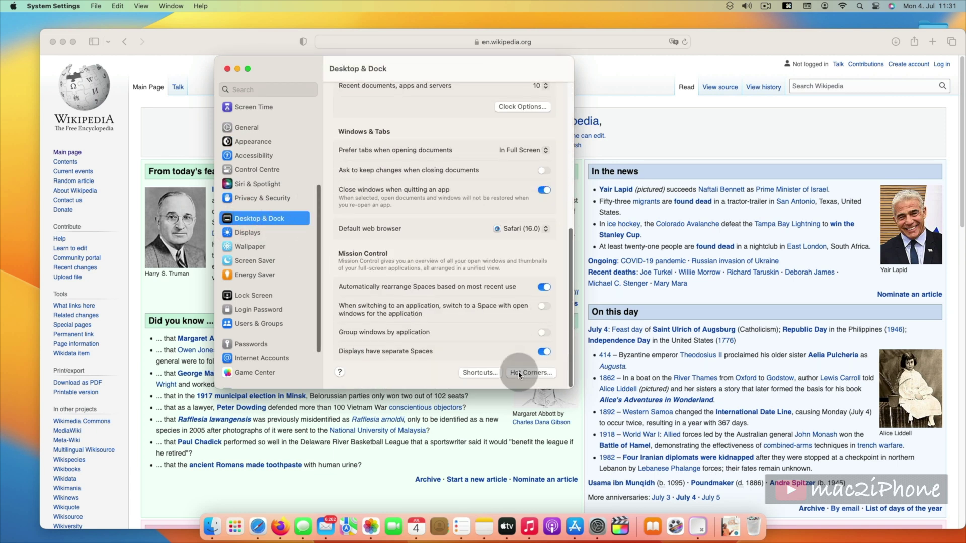
In Hot Corners, assign Mission Control to the top-right screen corner.
left_click(519, 374)
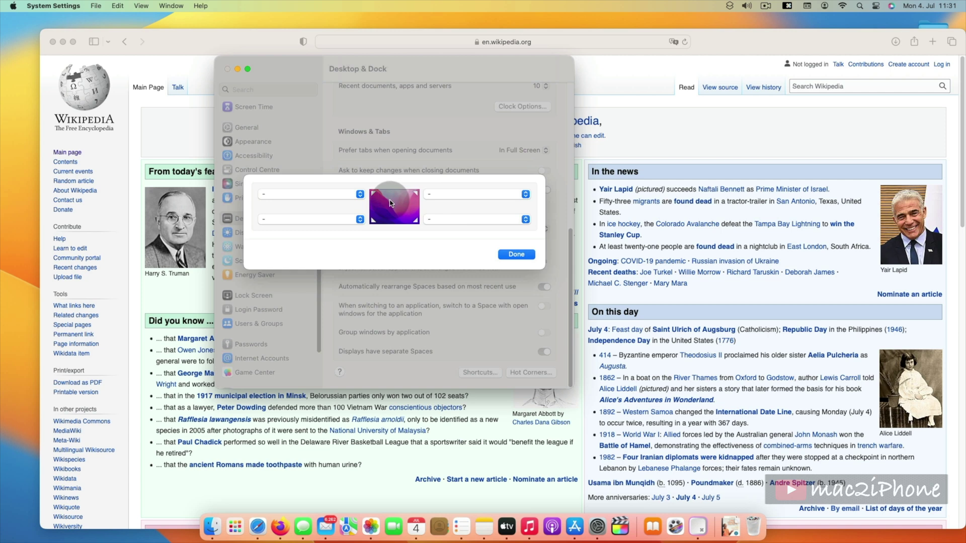
left_click(470, 198)
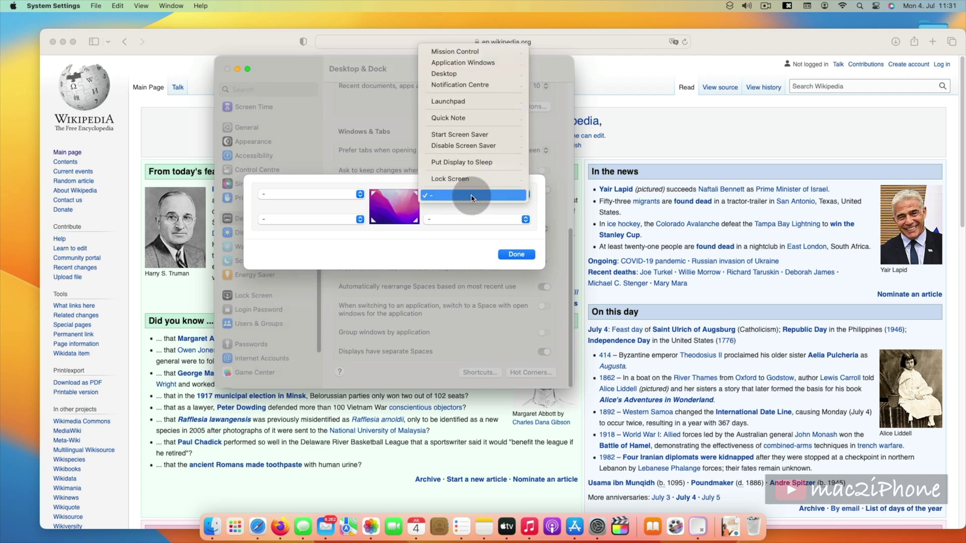
left_click(470, 51)
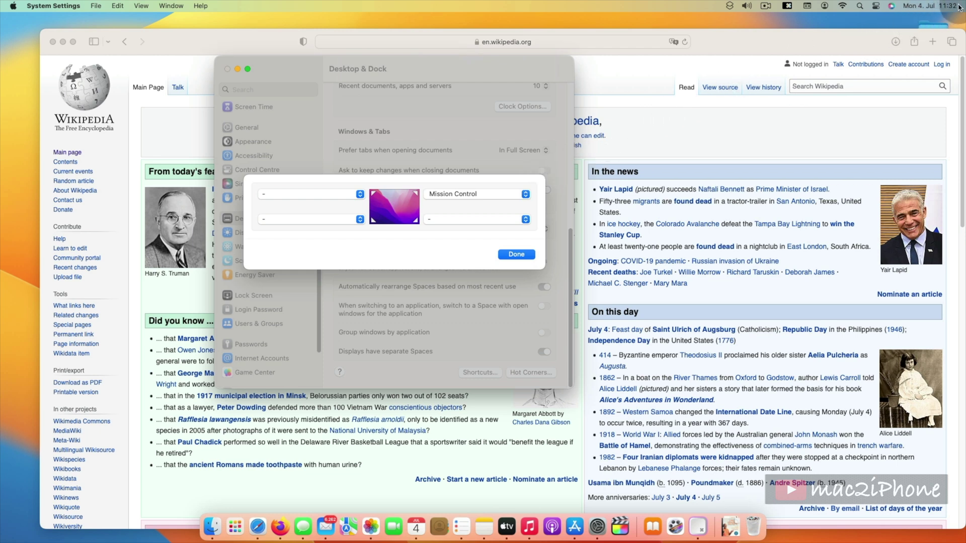
mouse_move(963, 4)
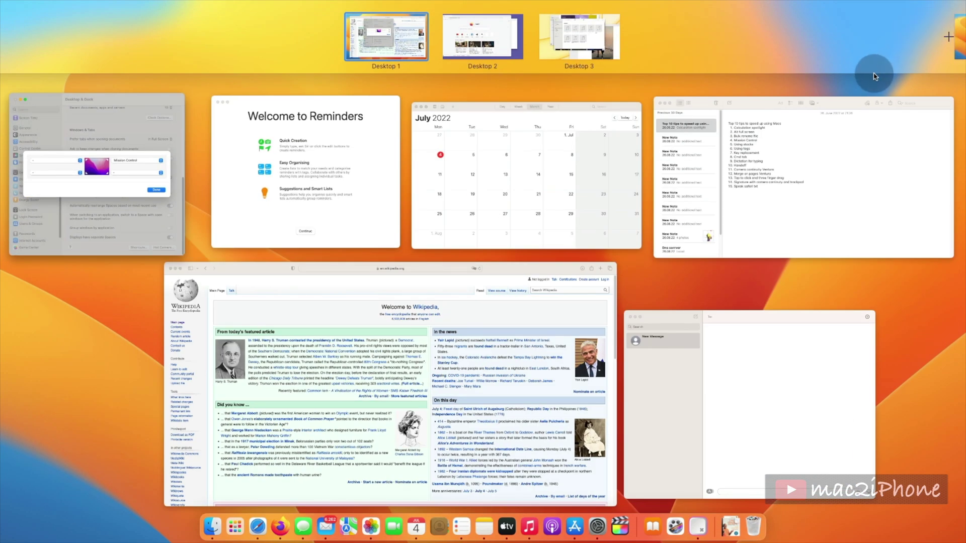
Select the System Settings window in the overview to bring the Hot Corners sheet back to the front.
left_click(125, 202)
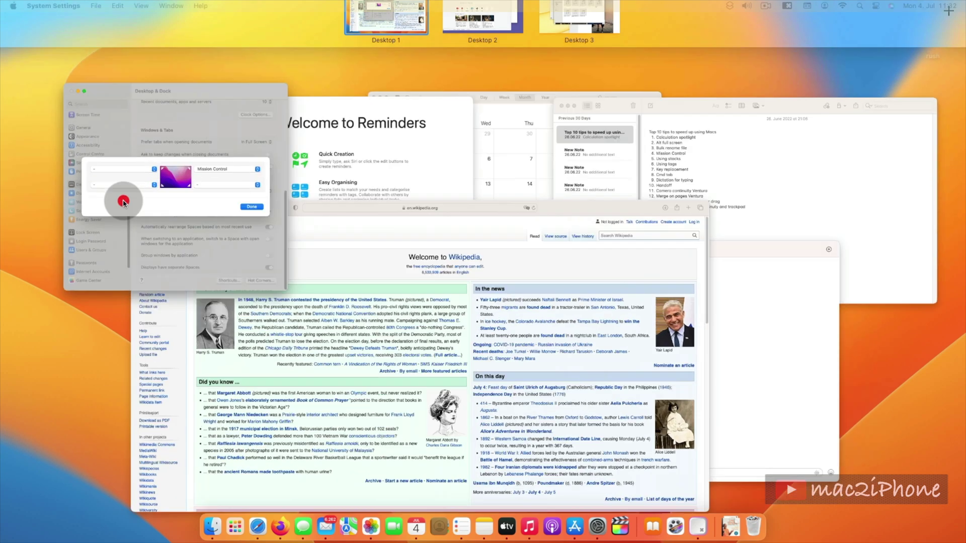